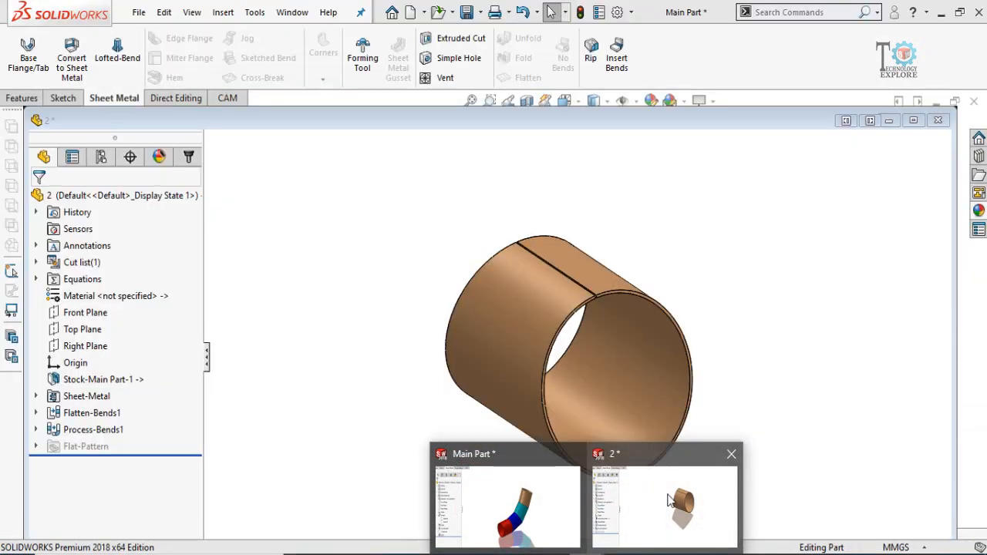
Step: Switch to the separate part 2 and flatten its rolled sheet metal segment into the flat pattern
left_click(669, 501)
middle_click_drag(620, 382, 560, 291)
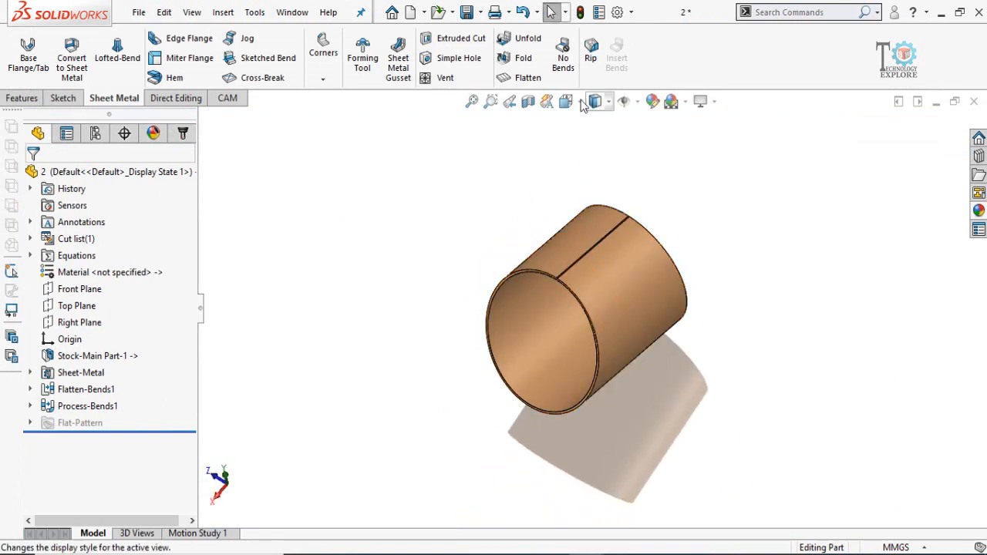
left_click(518, 80)
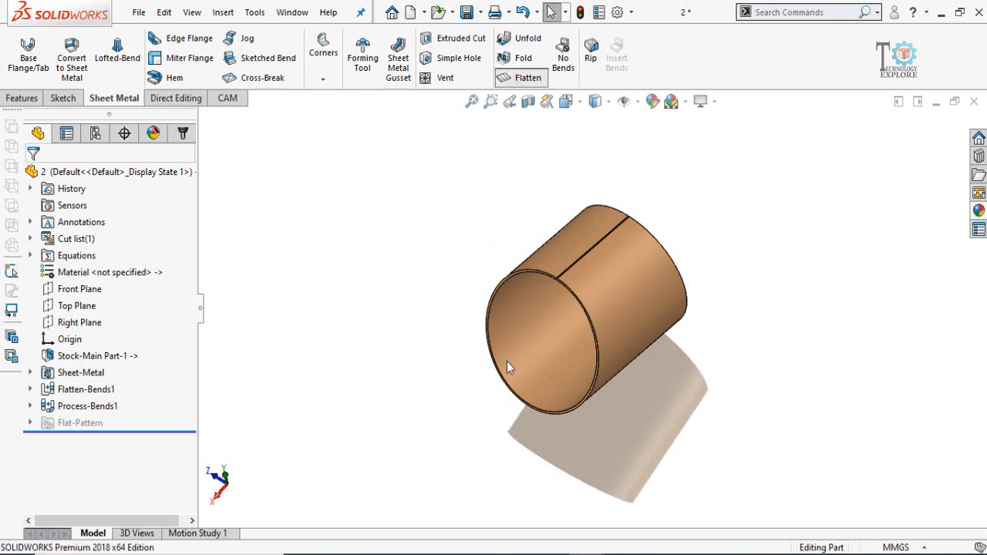
scroll(492, 266, "up", 4)
scroll(491, 185, "down", 5)
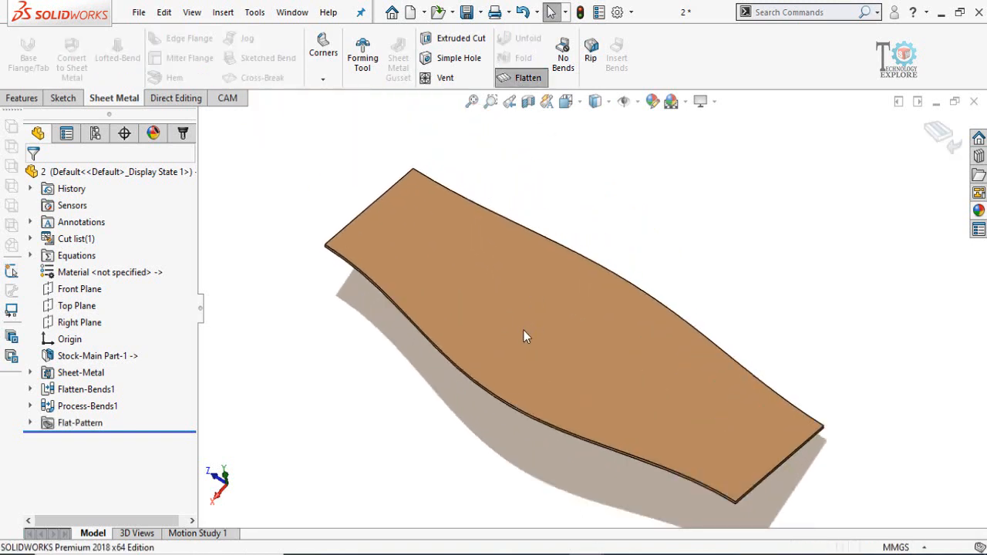
middle_click_drag(523, 336, 520, 313)
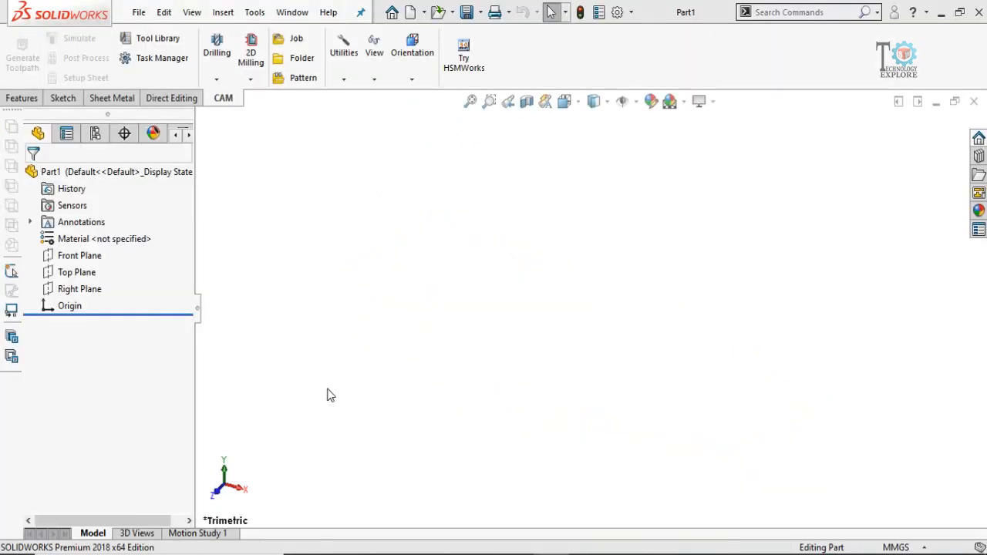
Step: In a new Front Plane sketch, draw a horizontal line about 111 mm long from the origin, continued by a line rising diagonally away from it
left_click(70, 257)
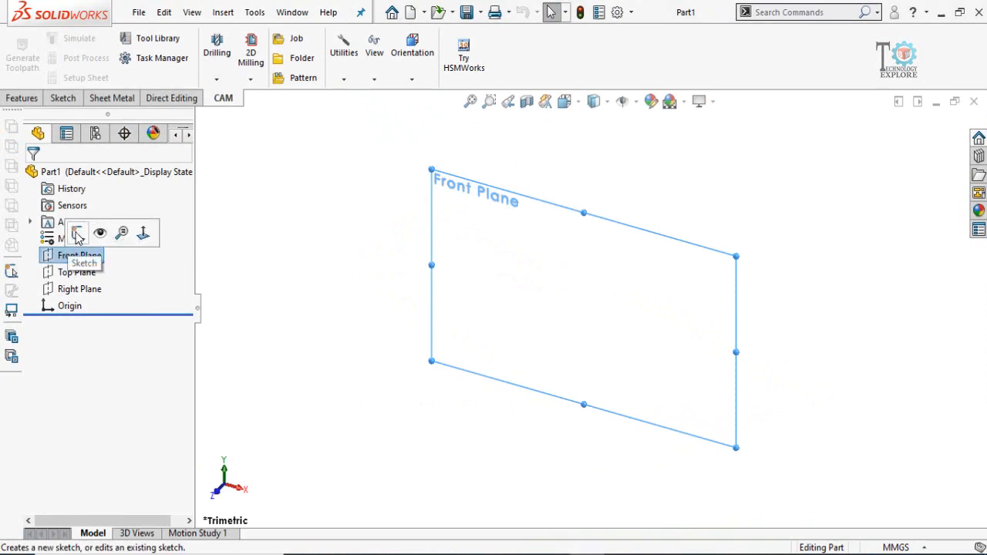
left_click(75, 231)
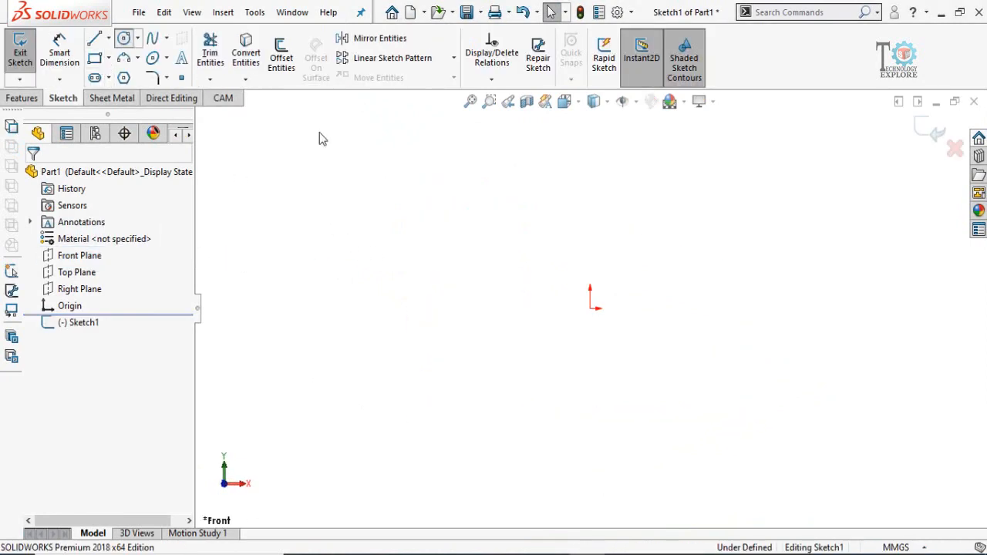
scroll(639, 233, "down", 1)
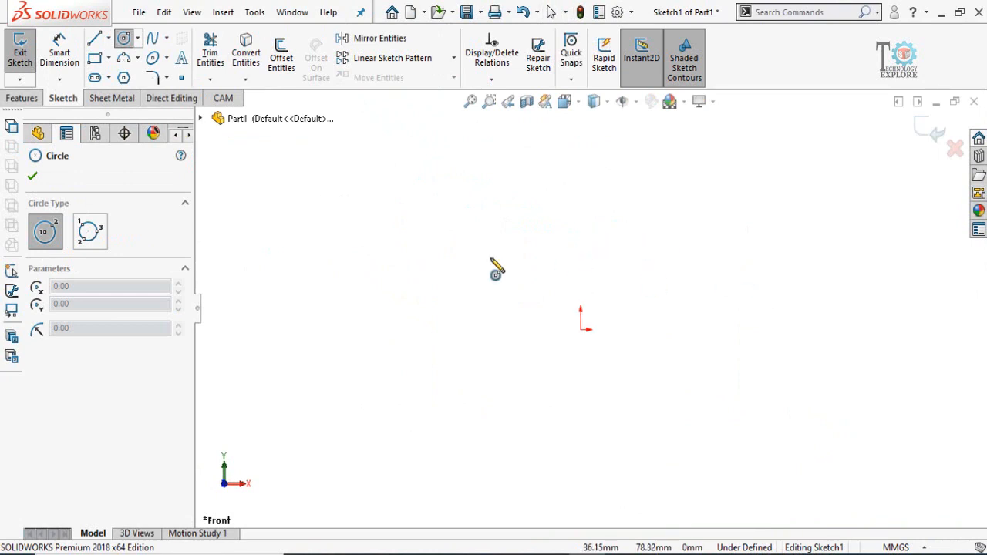
left_click(94, 40)
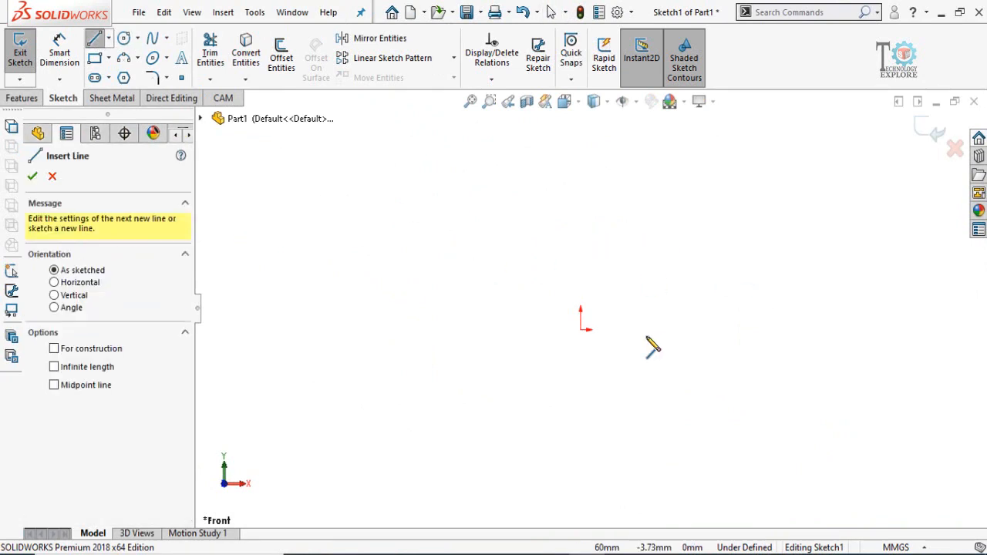
left_click(581, 330)
left_click(716, 330)
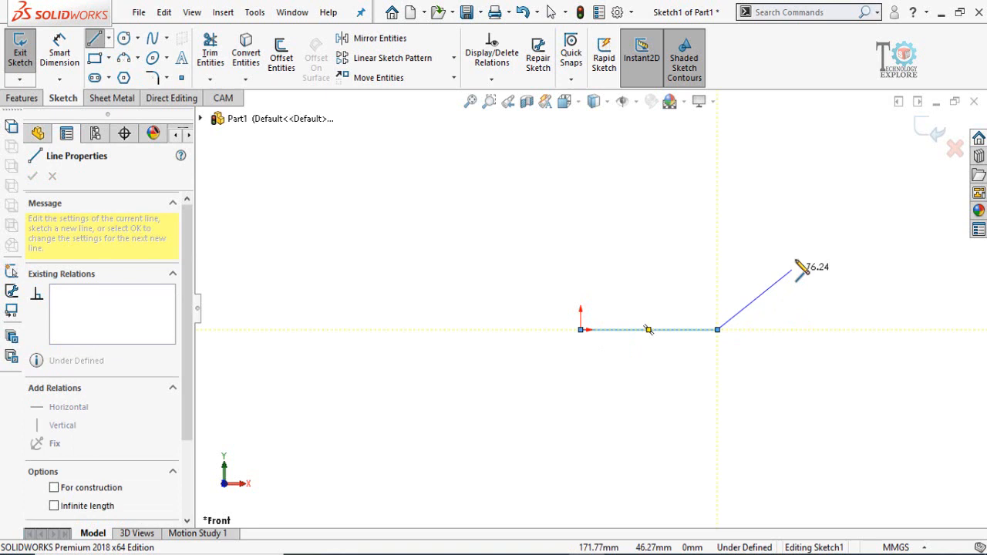
left_click(821, 223)
key("Escape")
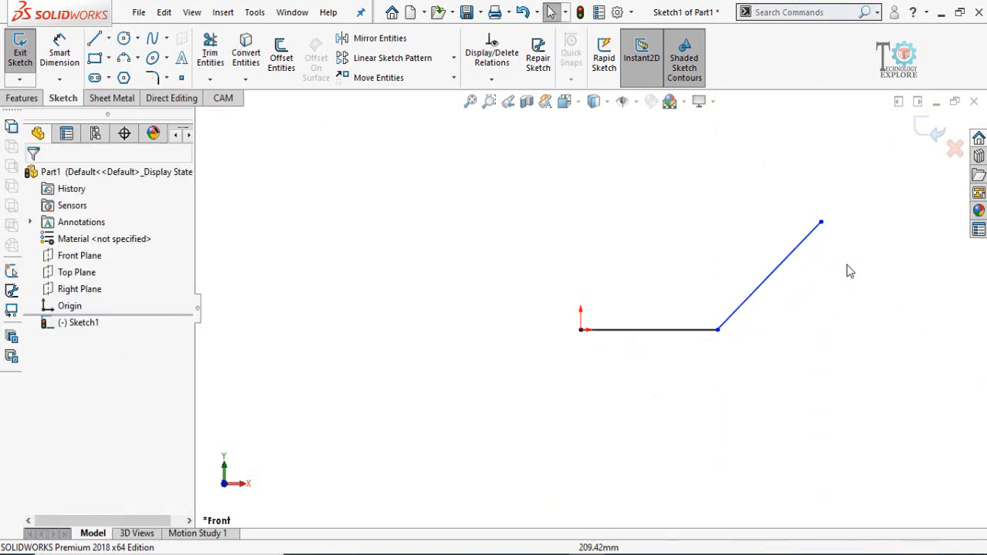
Step: Make the two connected lines equal in length and convert both to construction geometry
left_click_drag(850, 256, 635, 402)
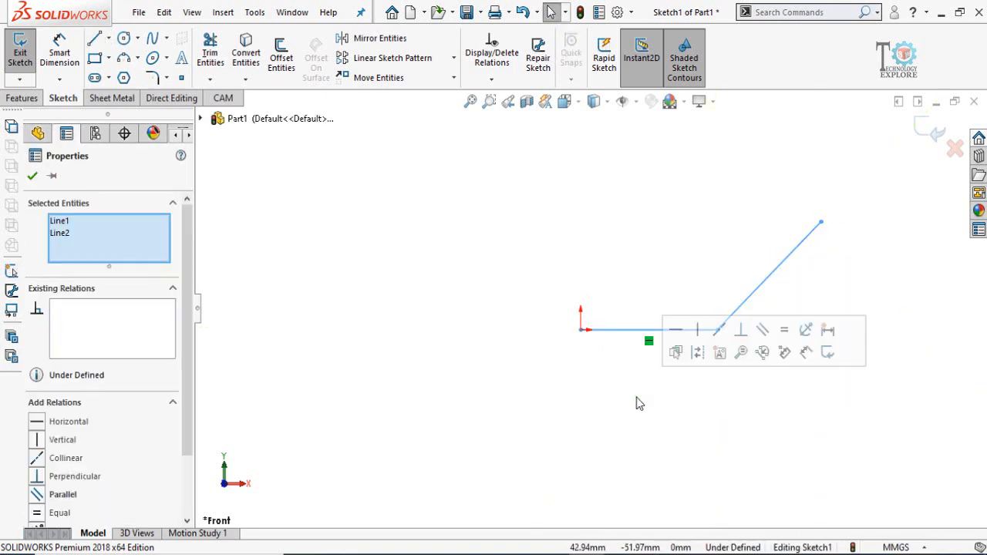
left_click(784, 332)
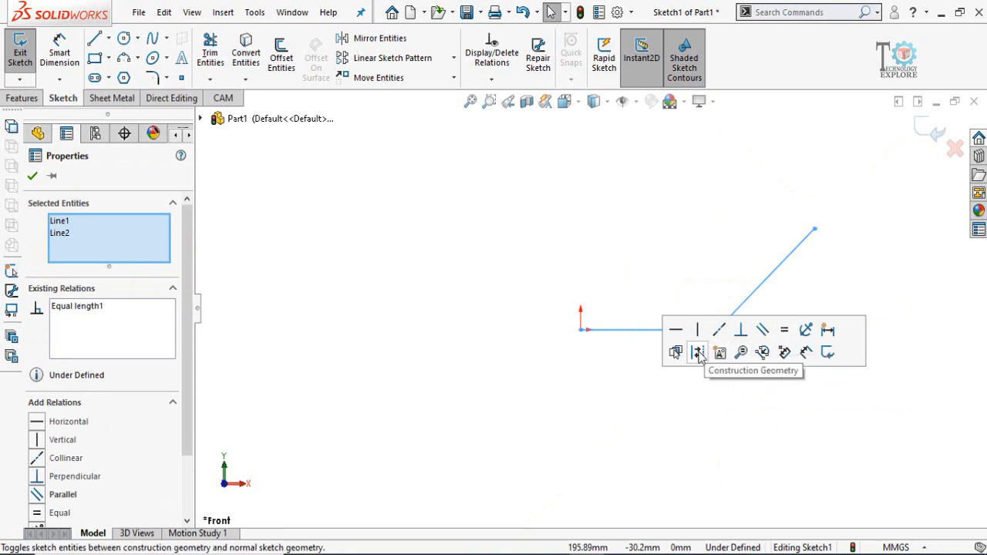
left_click(698, 354)
left_click(702, 358)
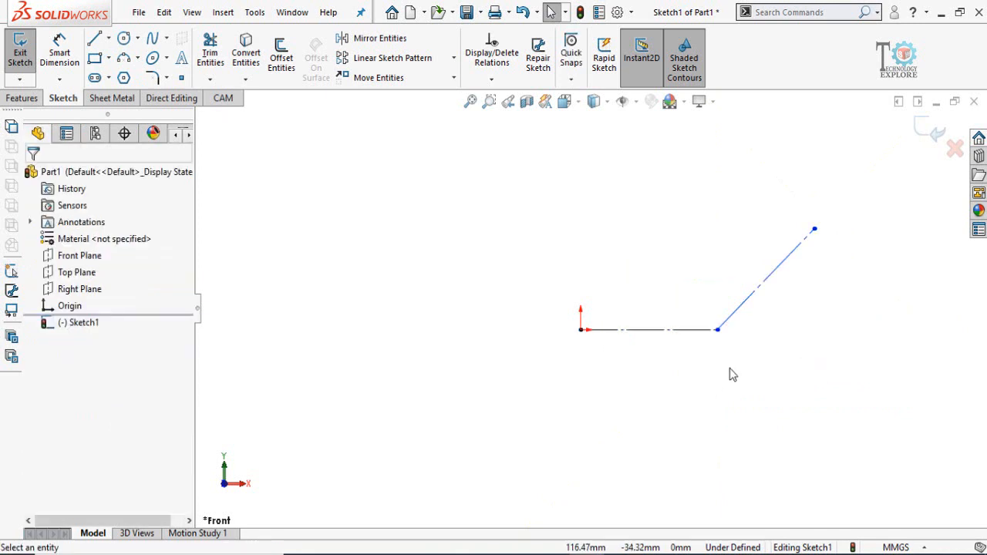
Step: Dimension the angle between the horizontal and inclined construction lines as 120°
scroll(780, 344, "up", 2)
scroll(725, 276, "down", 3)
right_click_drag(686, 360, 681, 261)
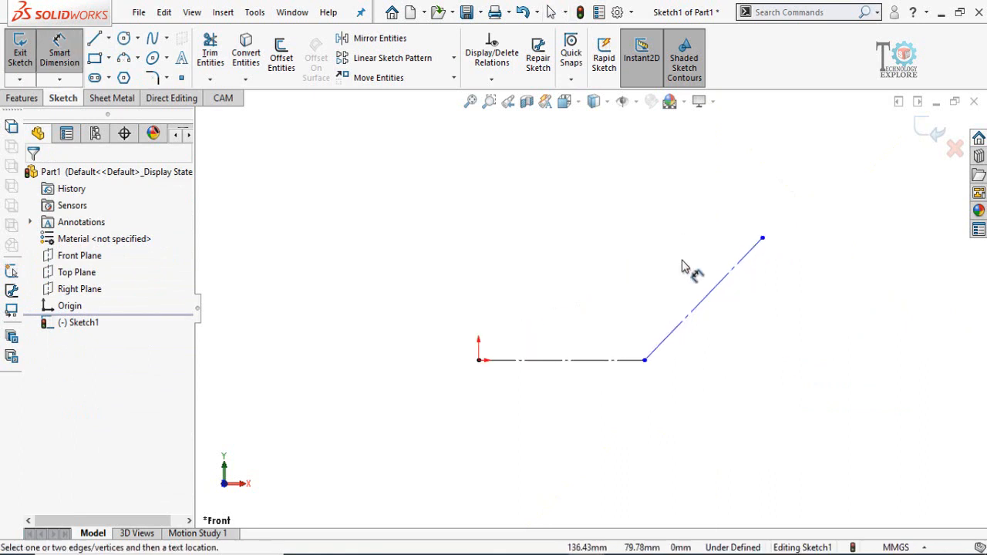
left_click(671, 343)
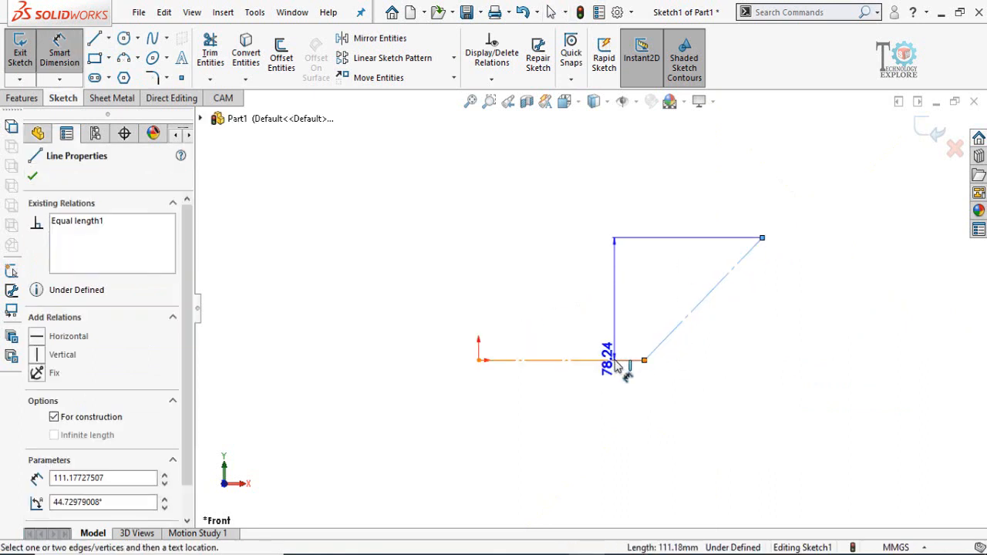
left_click(617, 360)
left_click(586, 295)
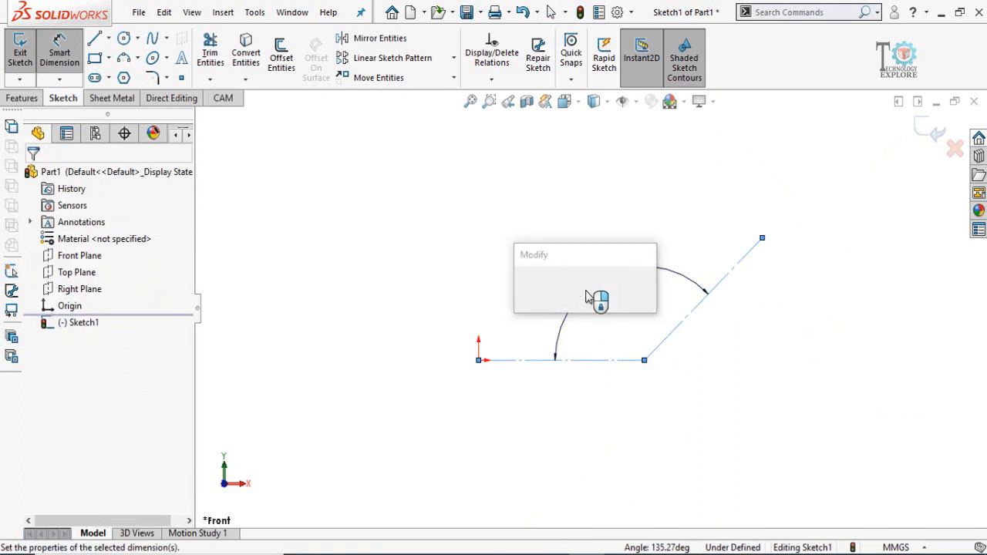
type("120")
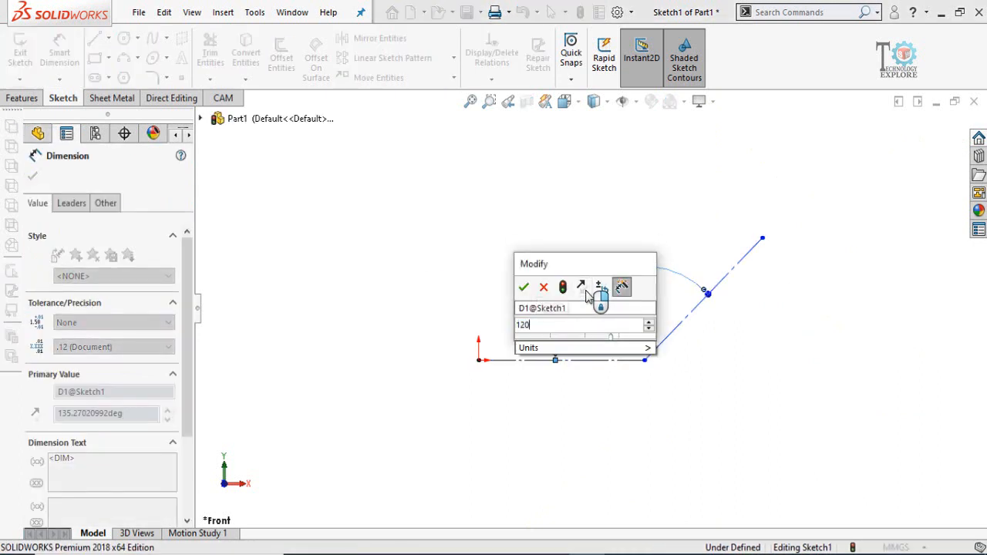
key("Return")
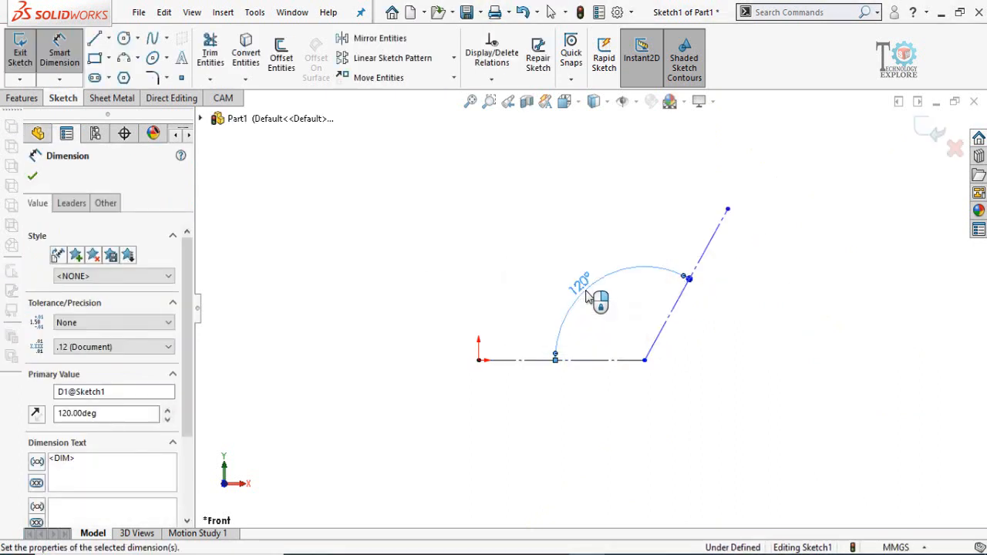
key("Escape")
Step: Draw a circle of about 108 mm radius above the horizontal line and convert it to construction geometry
scroll(705, 384, "up", 2)
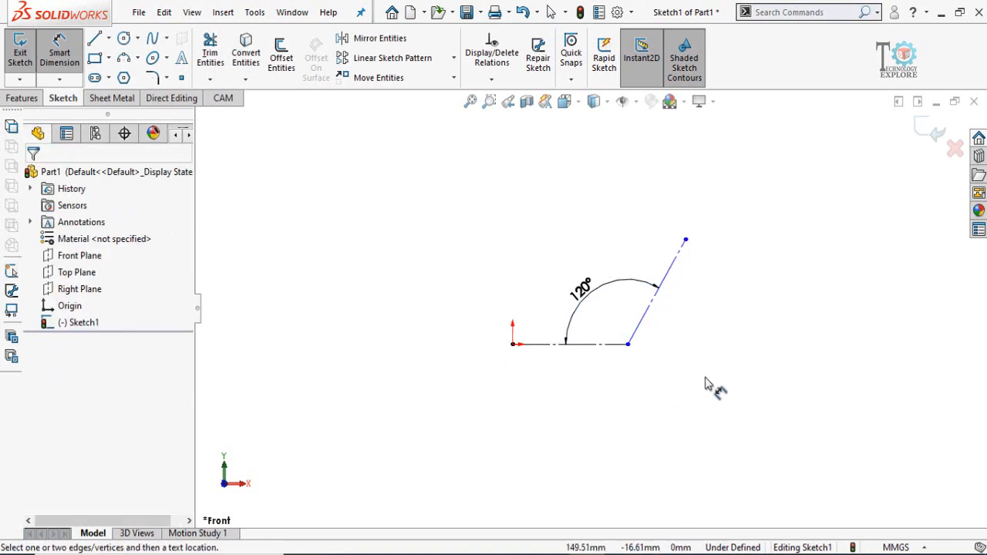
left_click(126, 39)
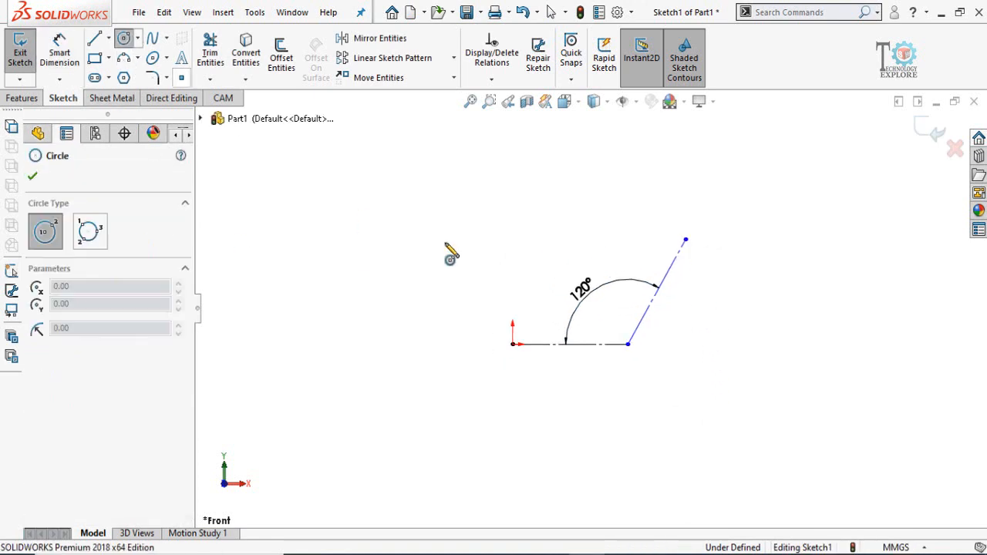
left_click(540, 214)
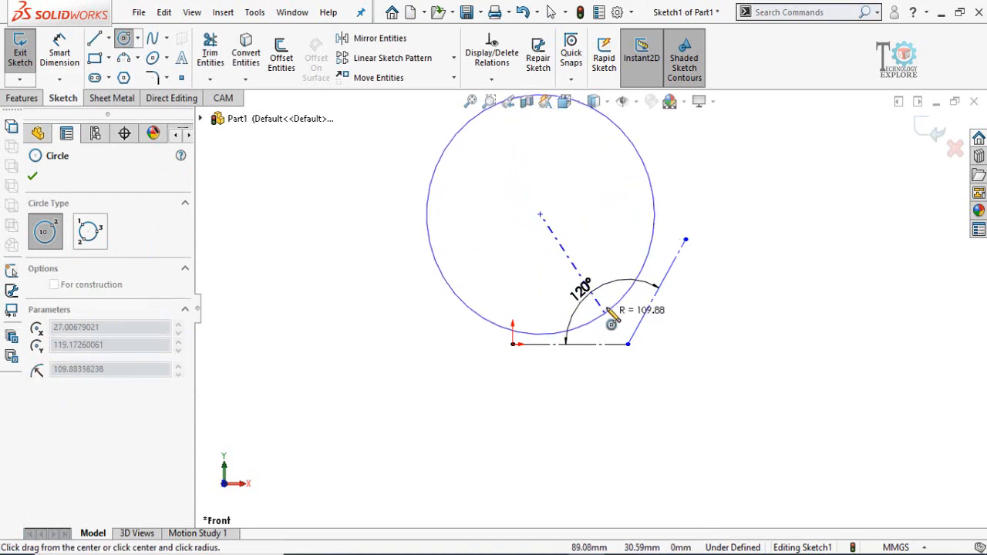
left_click(610, 311)
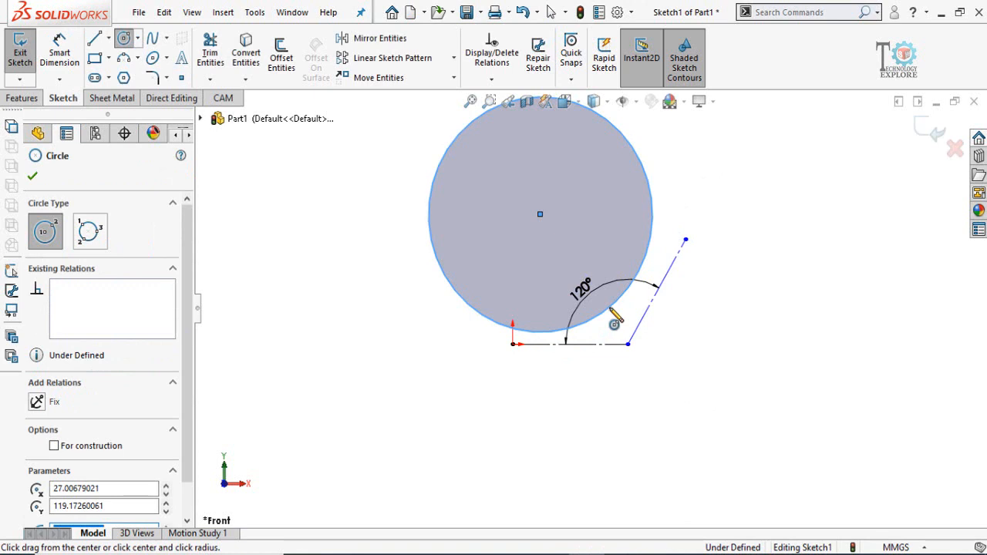
key("Escape")
left_click(610, 313)
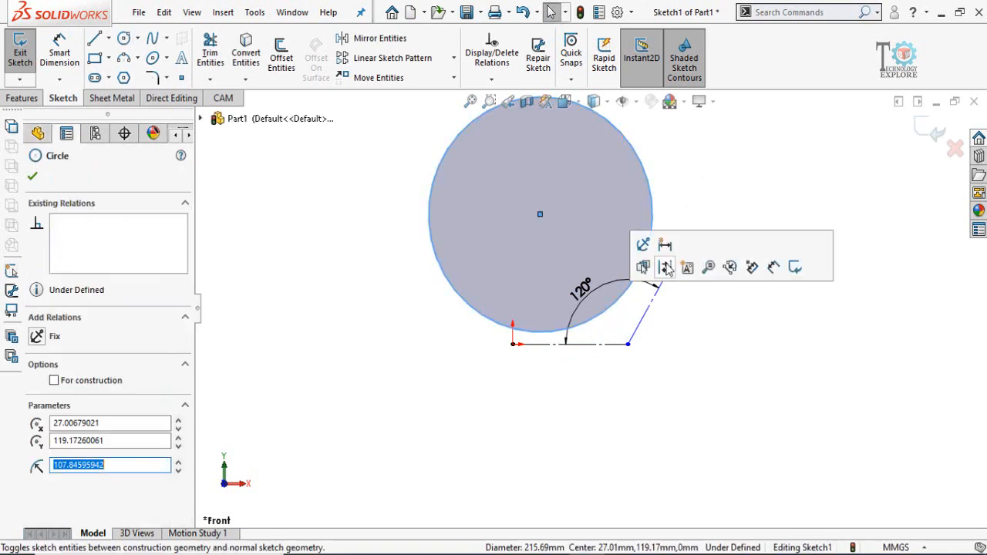
left_click(665, 267)
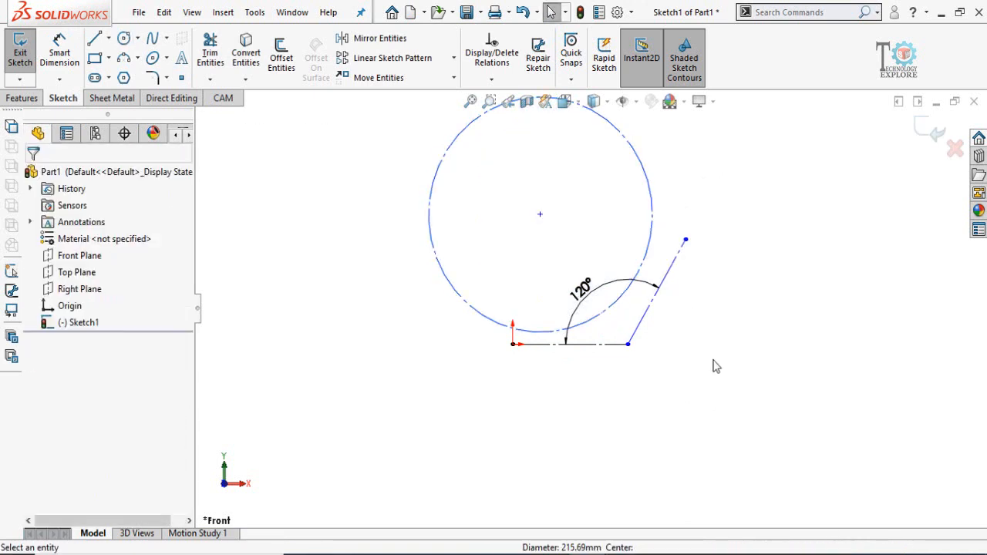
Step: Add tangent relations between the construction circle and both the horizontal and inclined lines
scroll(614, 352, "down", 1)
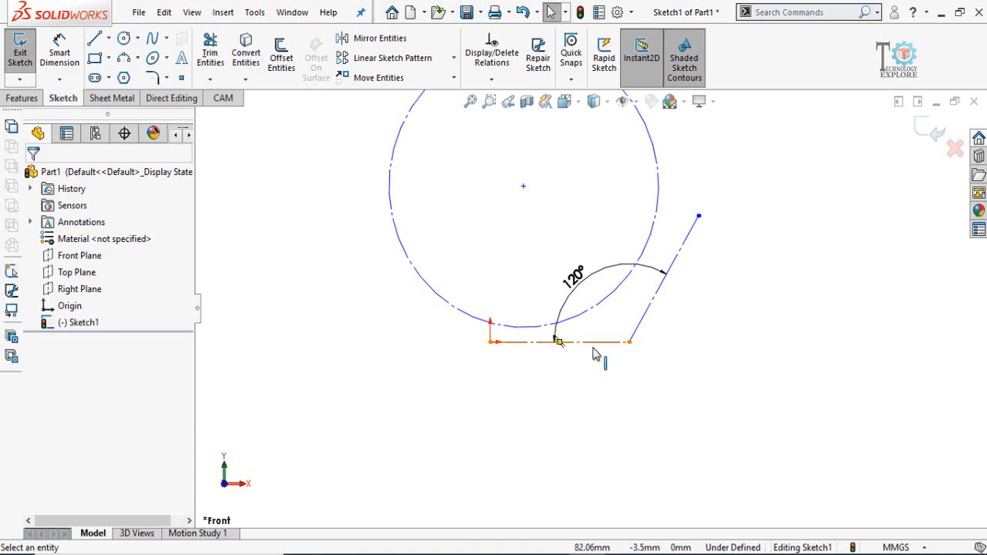
left_click(594, 354)
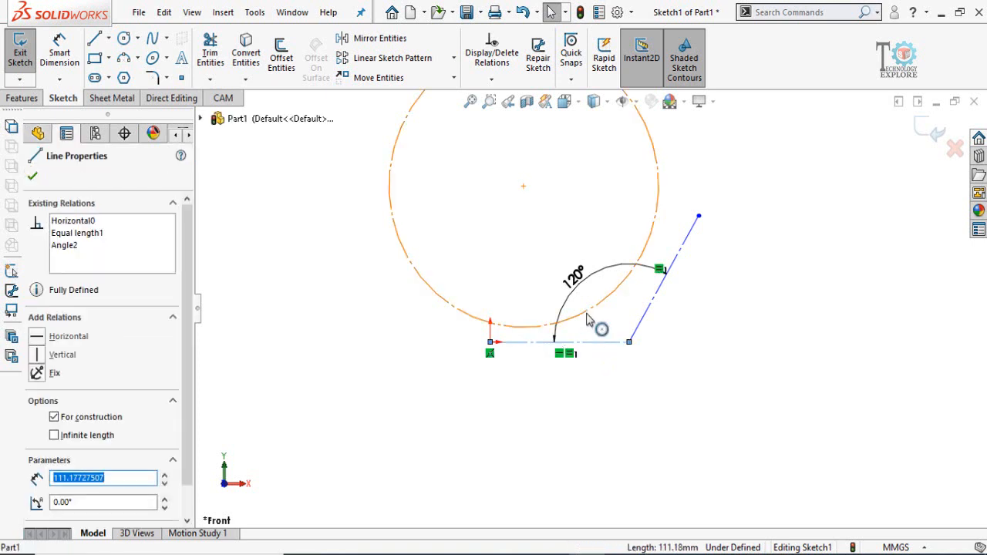
left_click(539, 333, "ctrl")
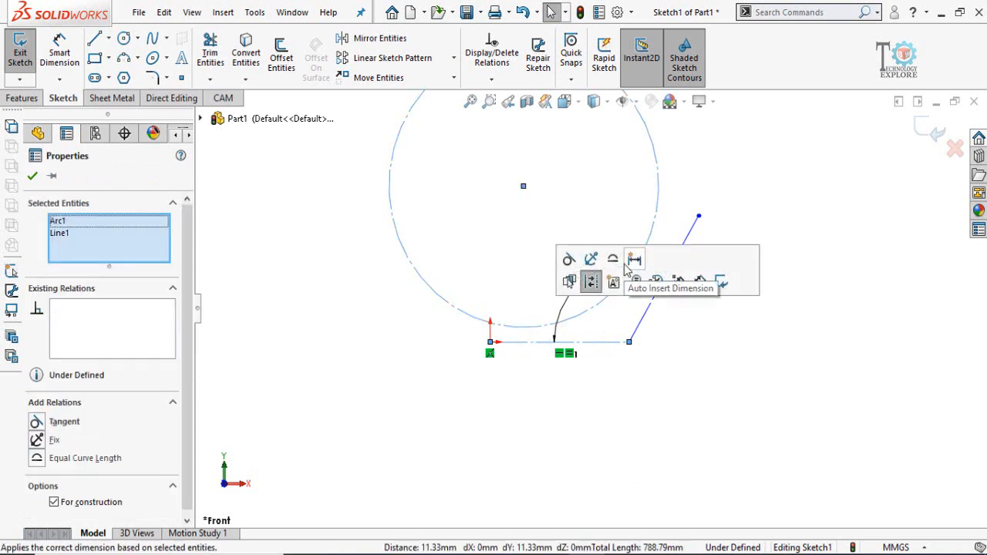
left_click(569, 259)
left_click(624, 310)
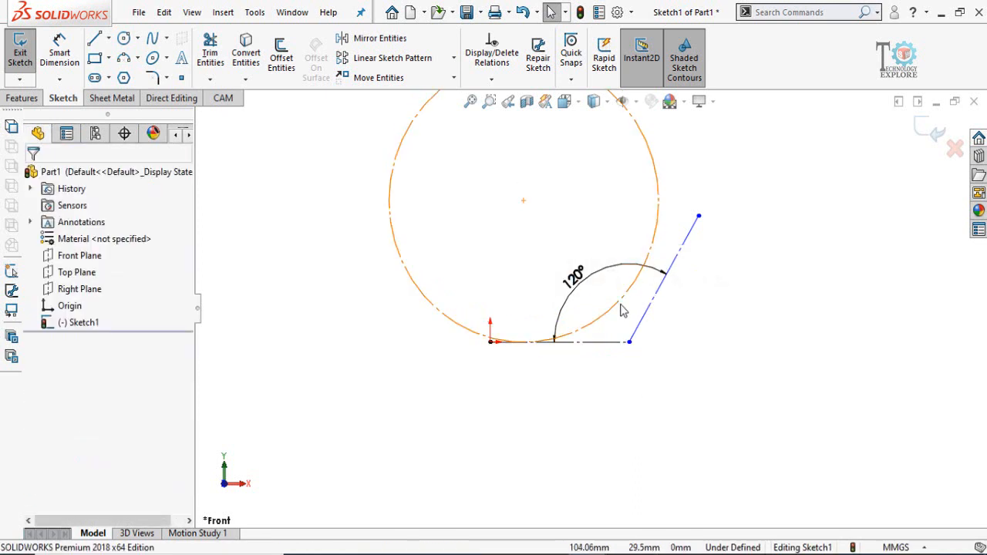
left_click(638, 313)
left_click(648, 320, "ctrl")
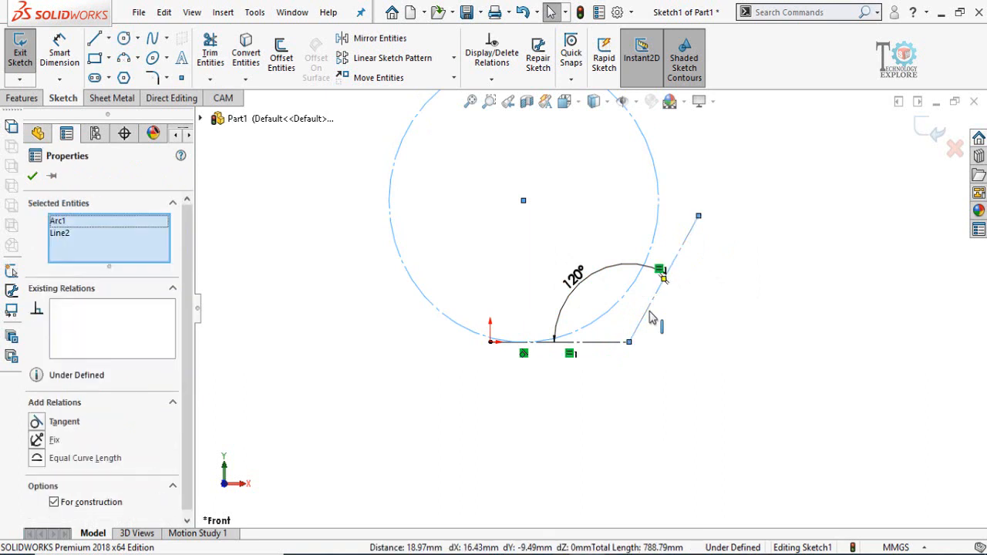
left_click(691, 243)
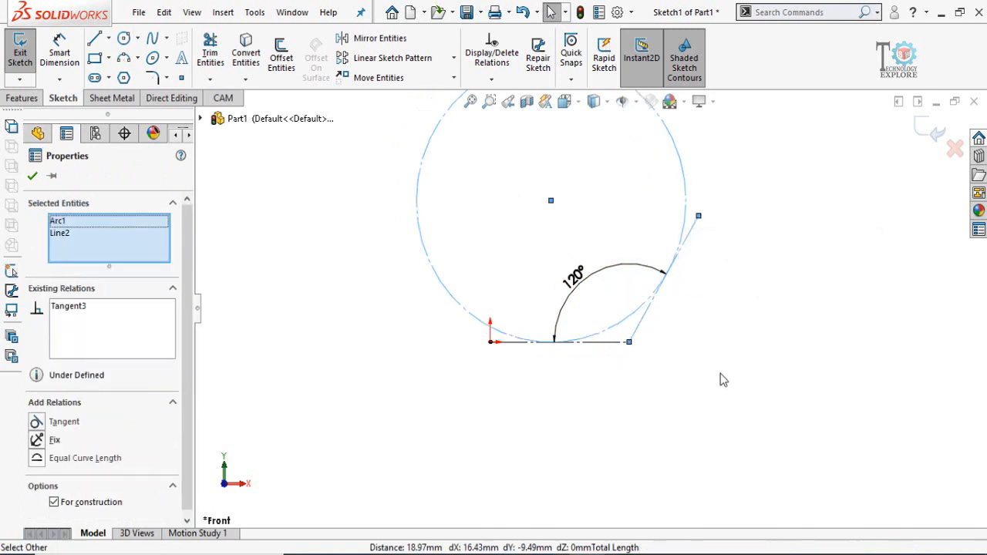
left_click(704, 360)
Step: Dimension the construction circle's diameter as 300 mm
scroll(705, 359, "up", 2)
right_click_drag(451, 367, 452, 289)
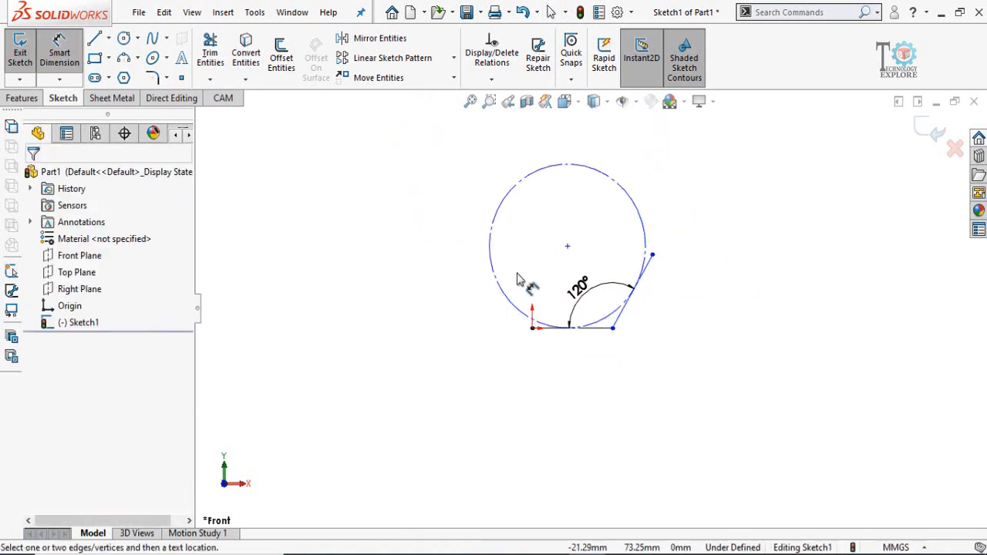
left_click(502, 288)
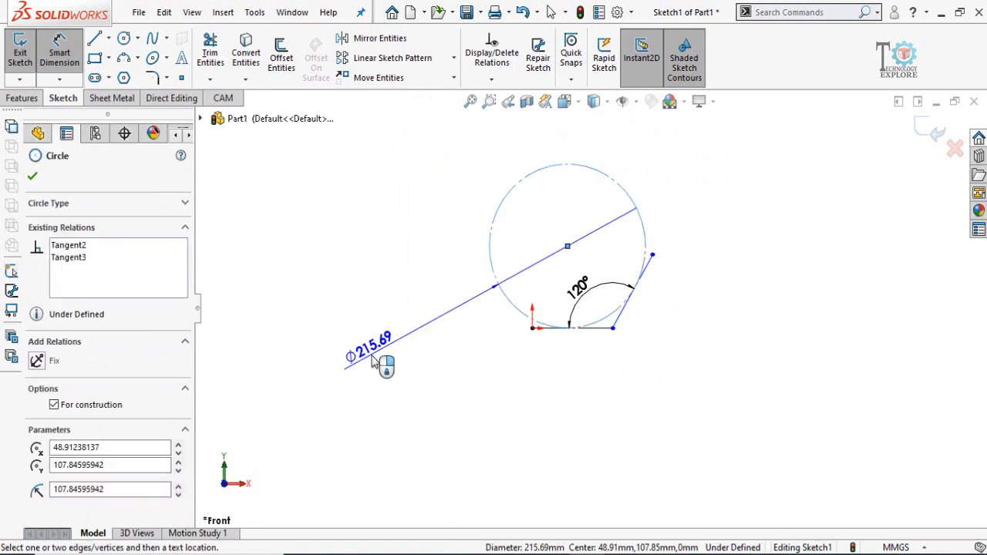
left_click(448, 182)
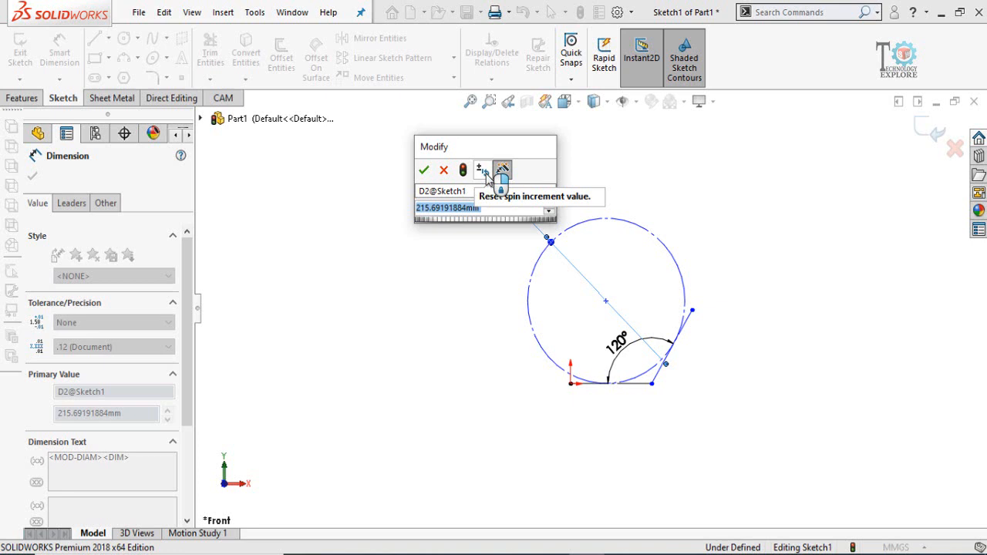
type("3")
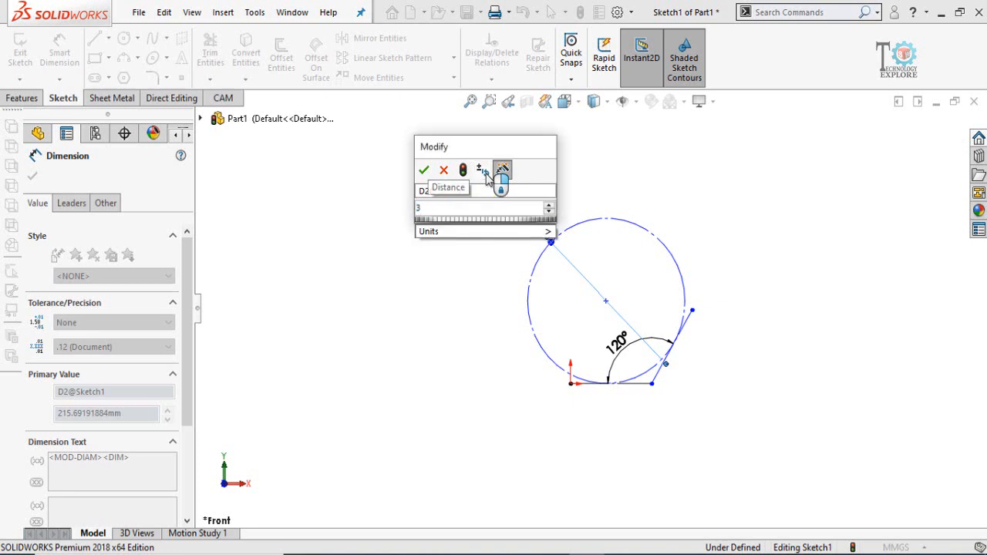
type("00")
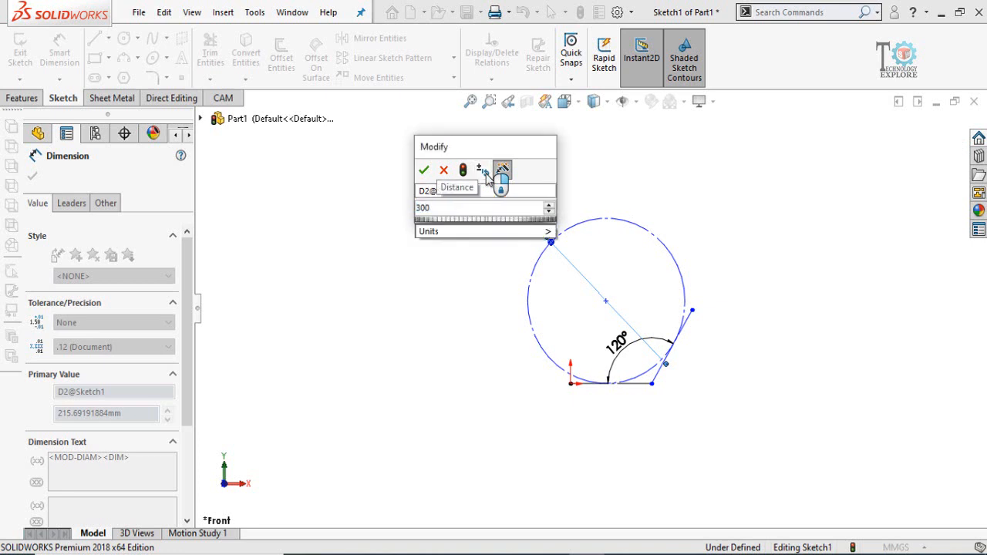
key("Return")
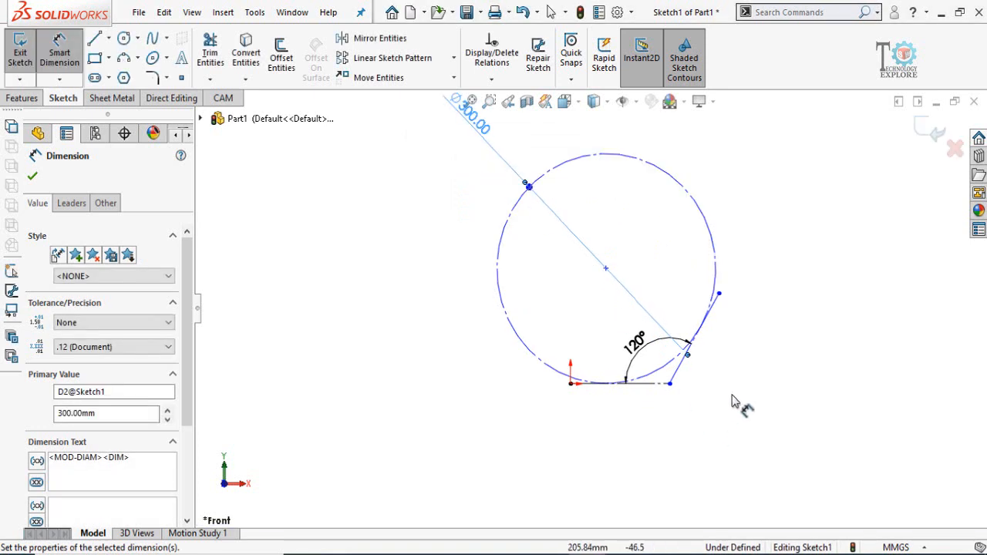
scroll(628, 308, "down", 4)
left_click(678, 355)
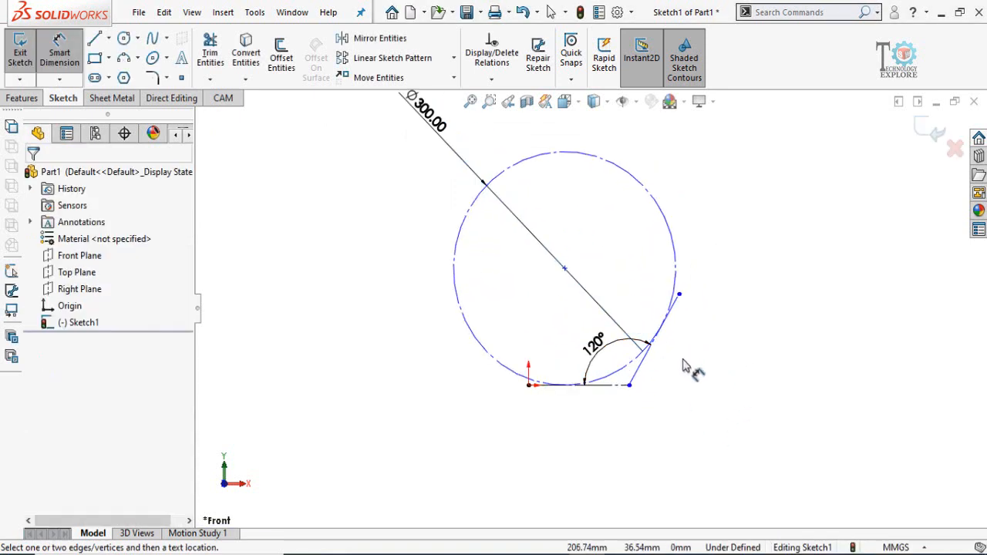
scroll(644, 345, "down", 2)
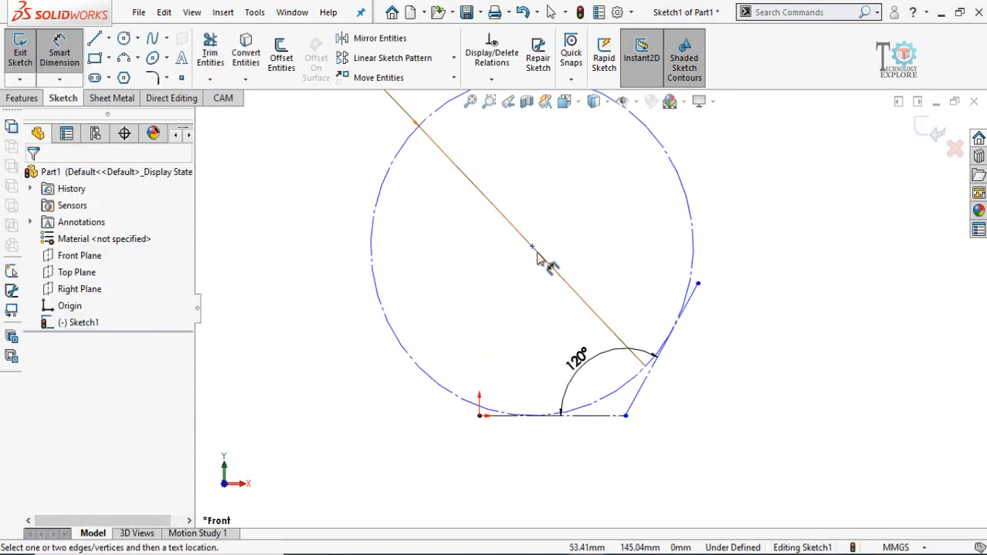
key("Escape")
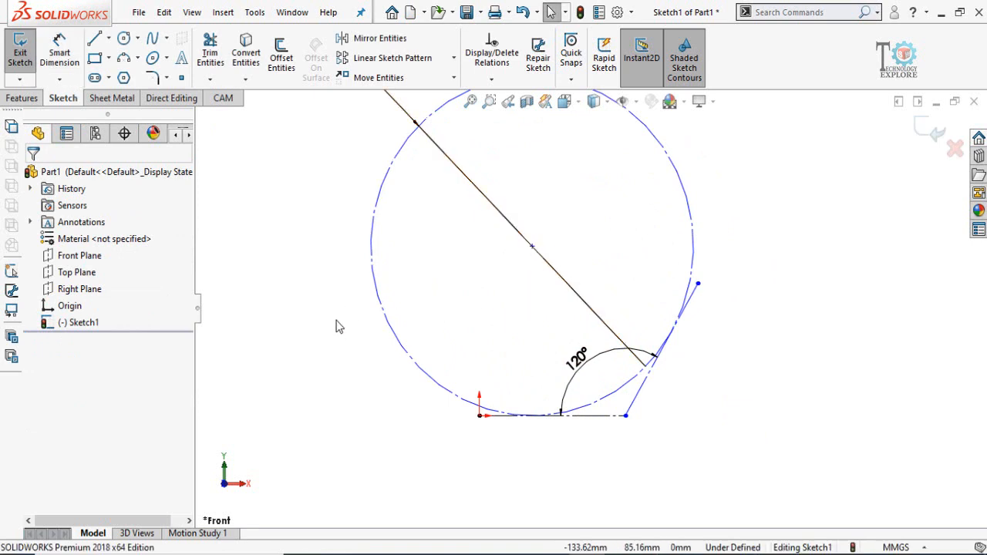
Step: Draw centerlines from the origin up to the circle centre's height, across to the centre, down, and horizontally to the inclined line's upper endpoint
left_click(108, 38)
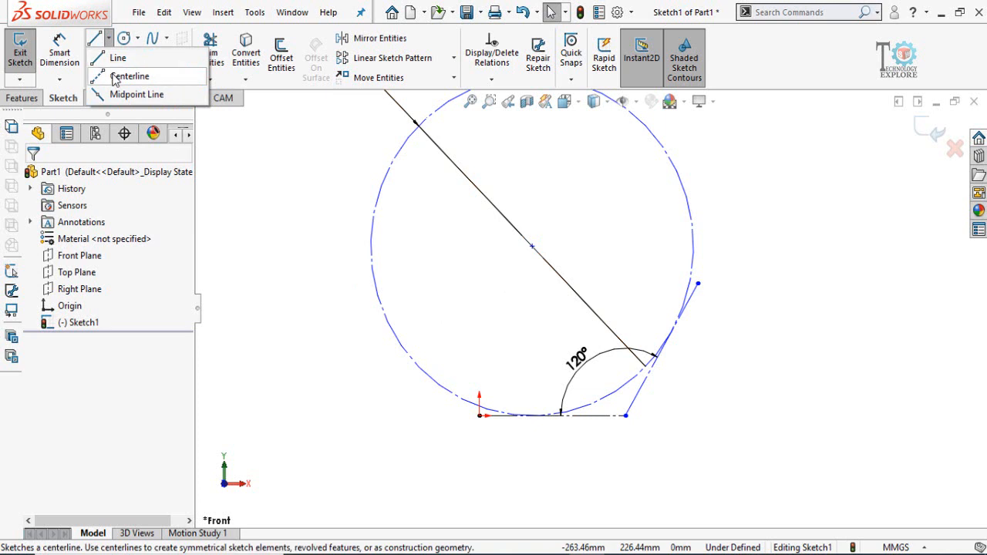
left_click(123, 77)
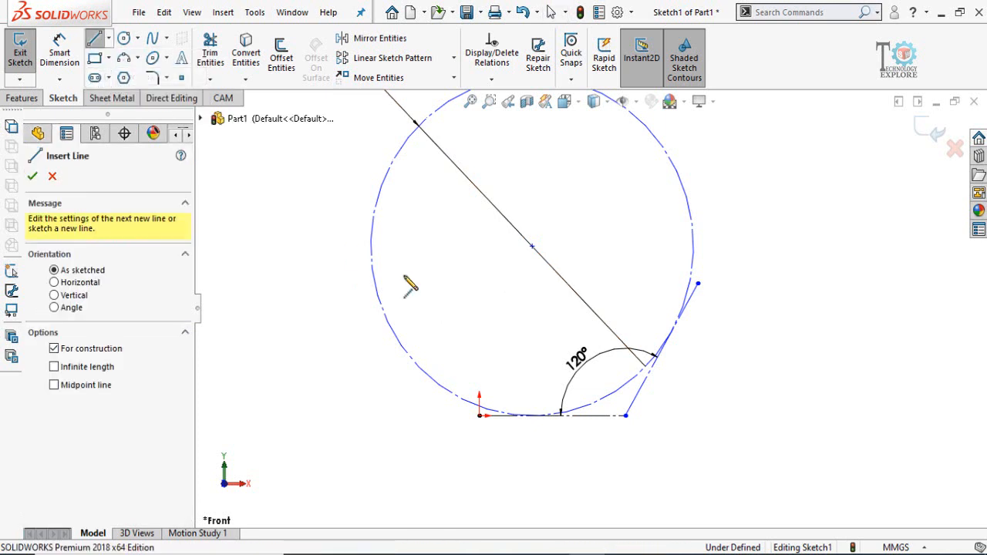
left_click(479, 417)
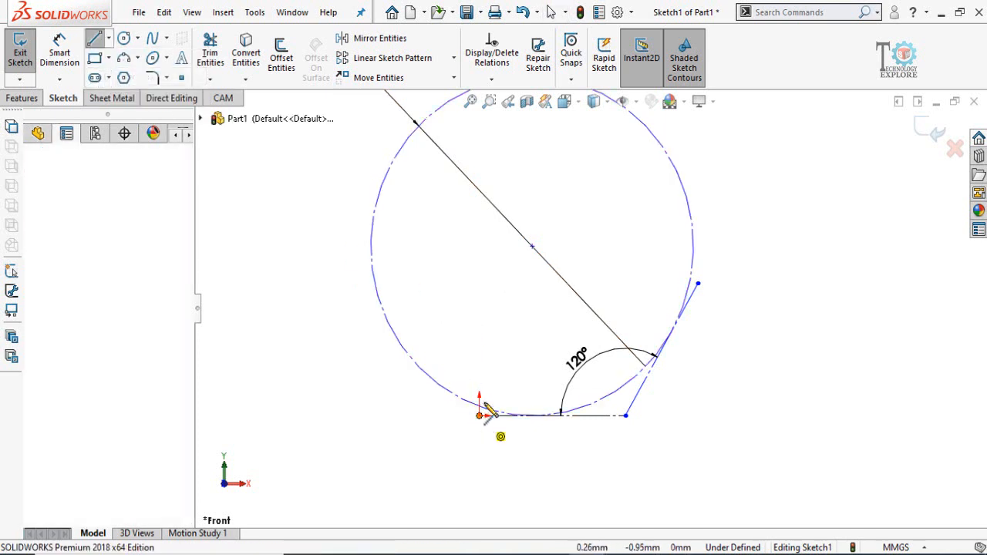
left_click(479, 247)
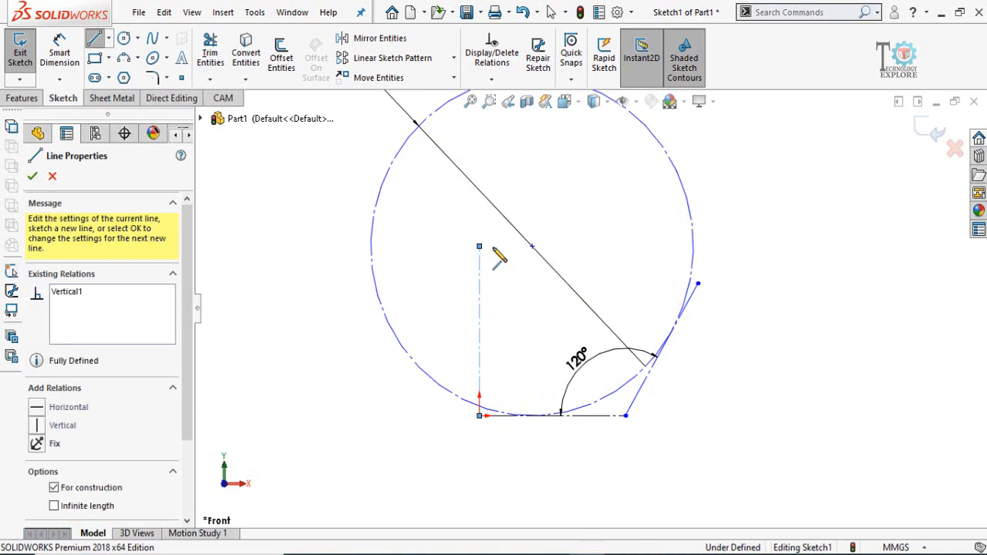
left_click(532, 246)
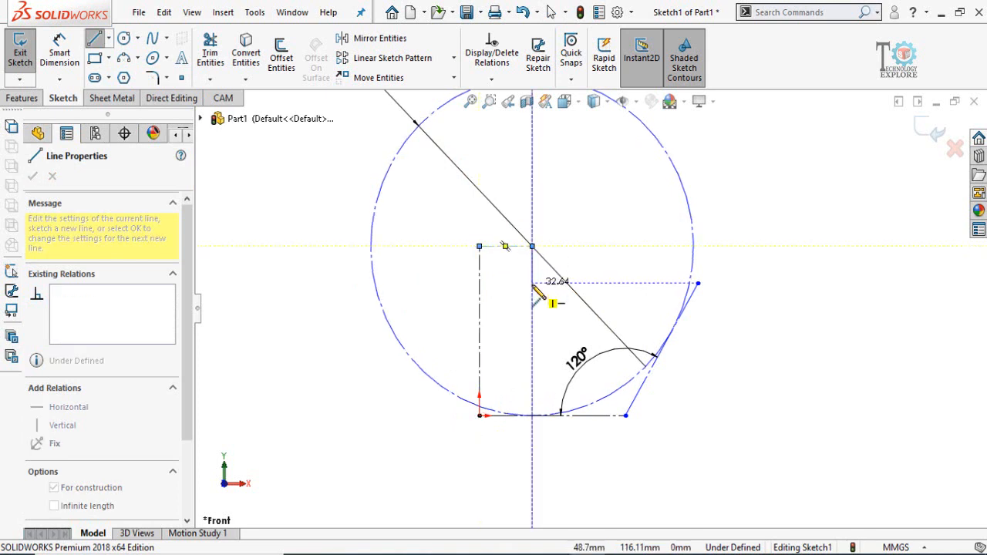
left_click(533, 283)
left_click(697, 283)
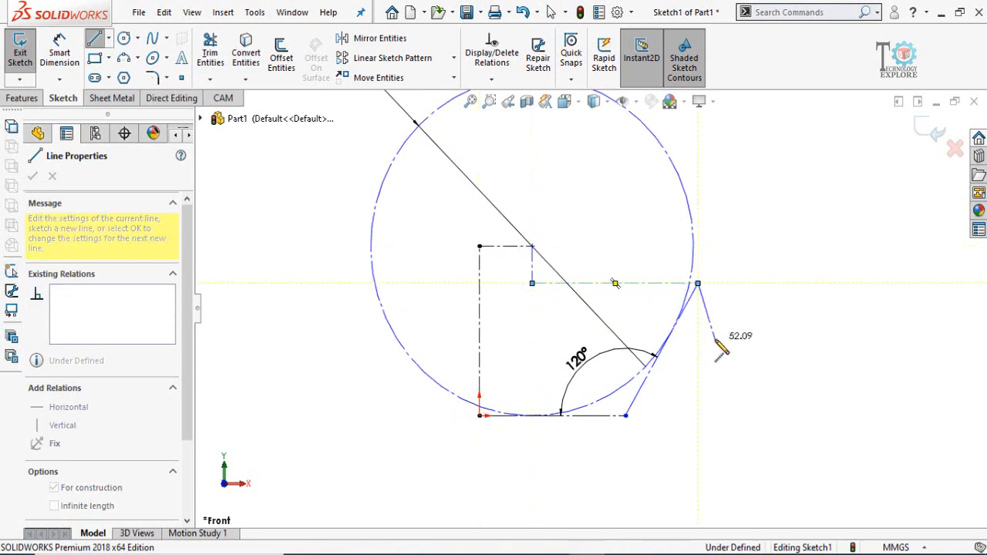
key("Escape")
Step: Add an equal relation between the short horizontal and short vertical centerlines meeting at the circle's centre
left_click(537, 275)
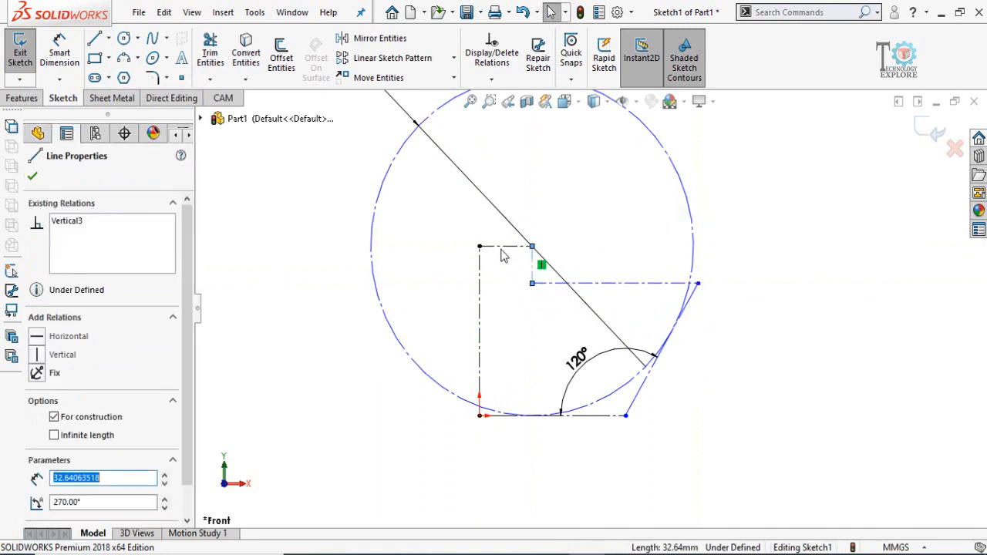
left_click(498, 248, "ctrl")
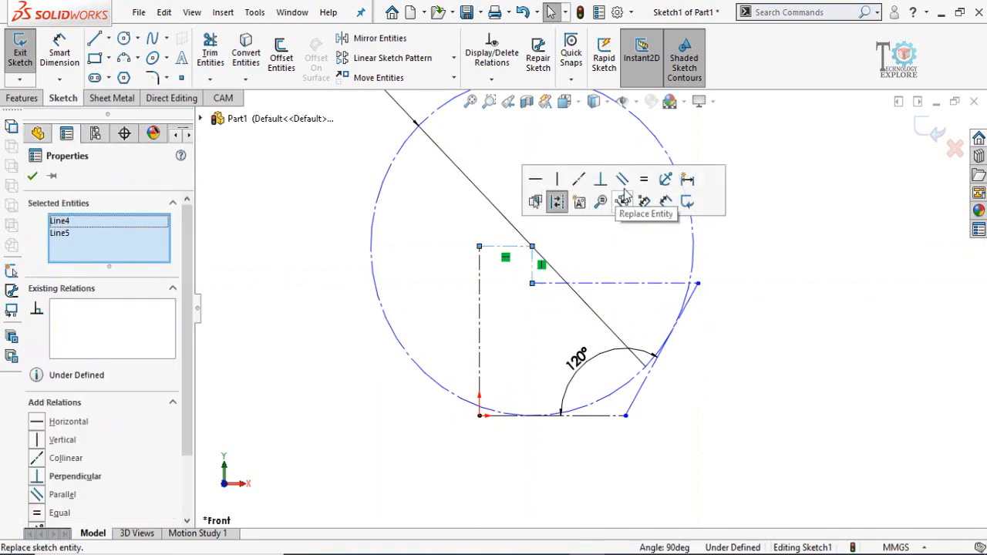
left_click(645, 181)
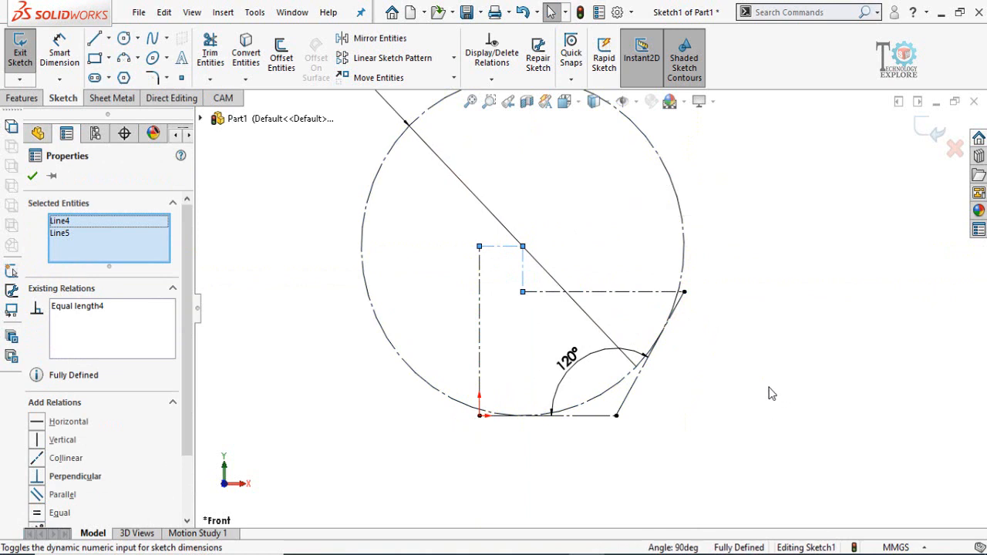
left_click(725, 377)
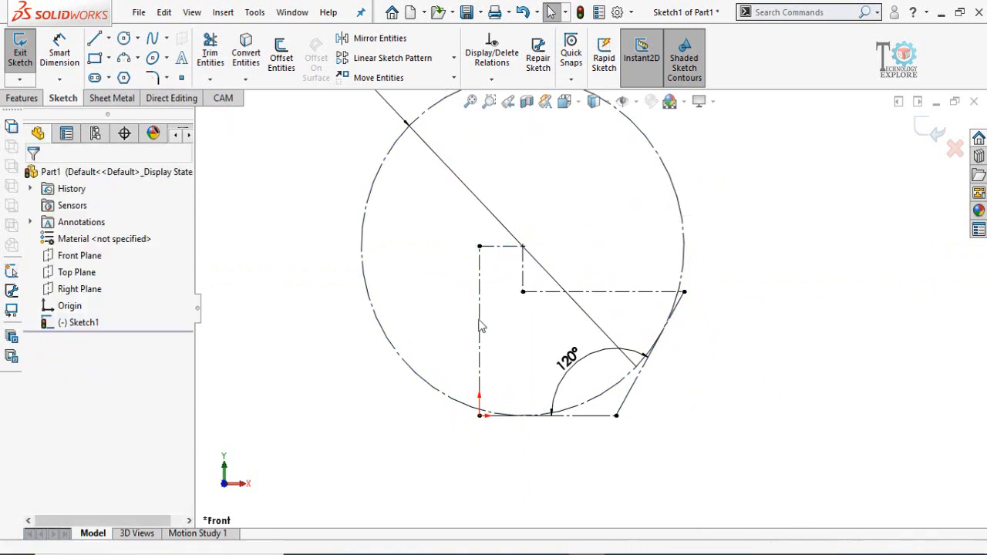
Step: Draw a chain of four solid lines from the origin along the horizontal construction line and near the circle to the inclined line's upper endpoint
scroll(638, 393, "up", 3)
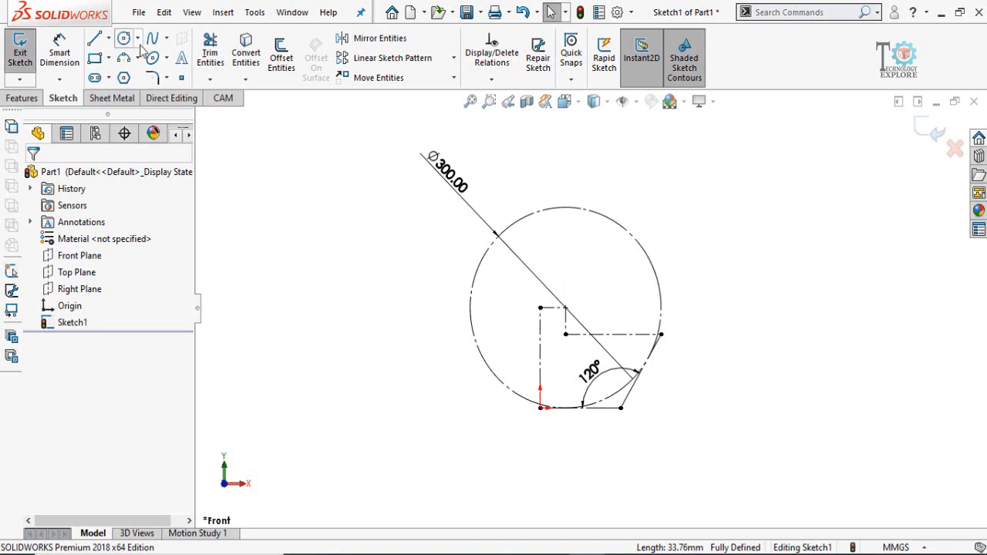
scroll(613, 332, "down", 2)
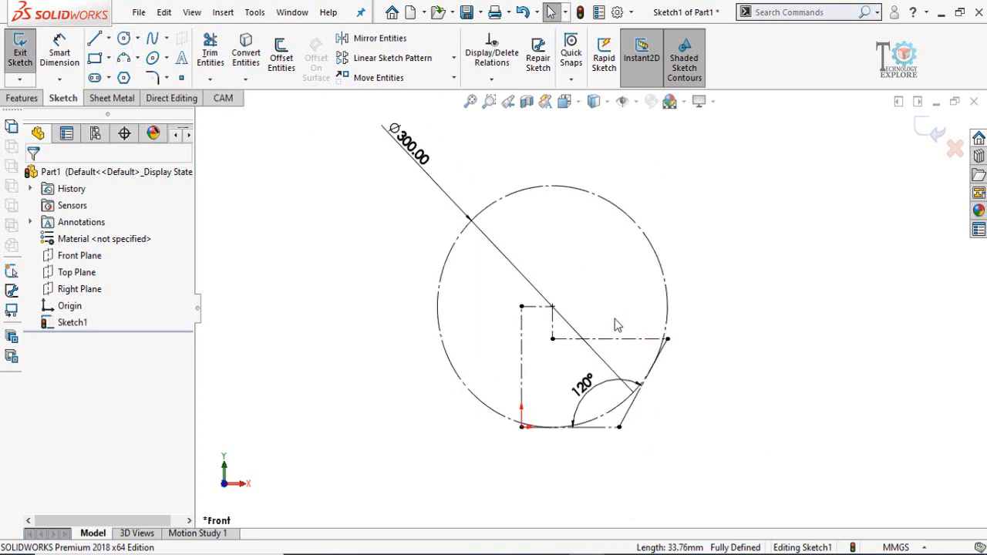
left_click(96, 39)
scroll(601, 417, "down", 4)
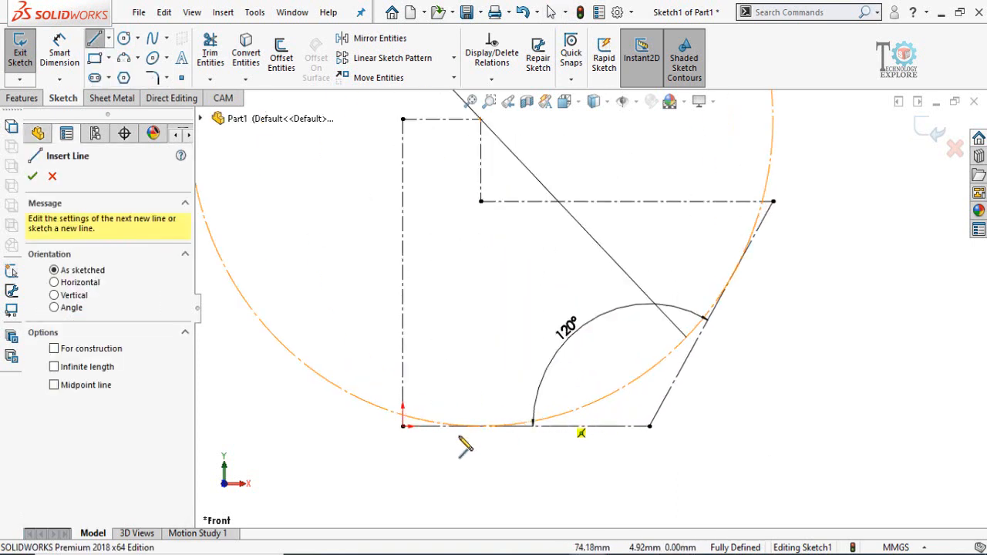
left_click(402, 427)
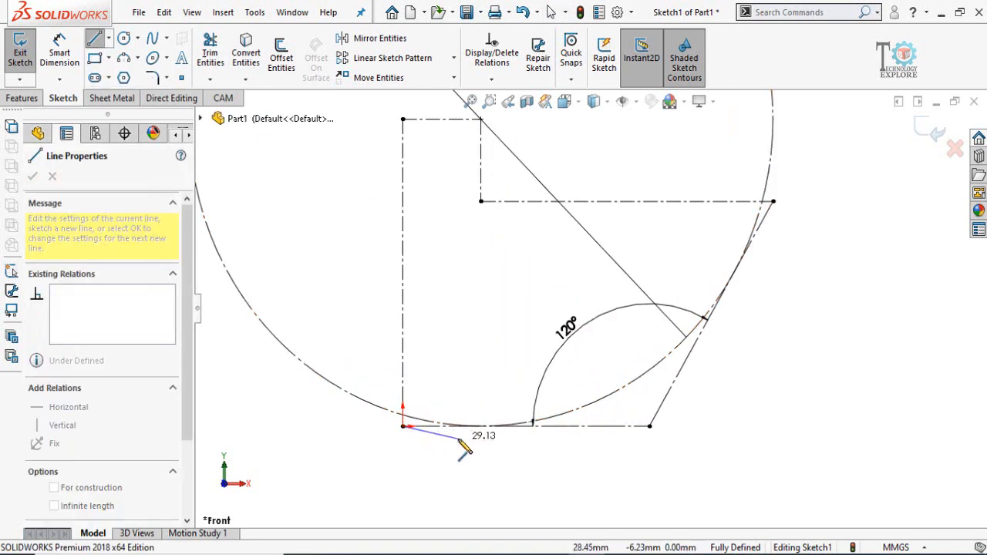
scroll(459, 430, "down", 2)
left_click(576, 392)
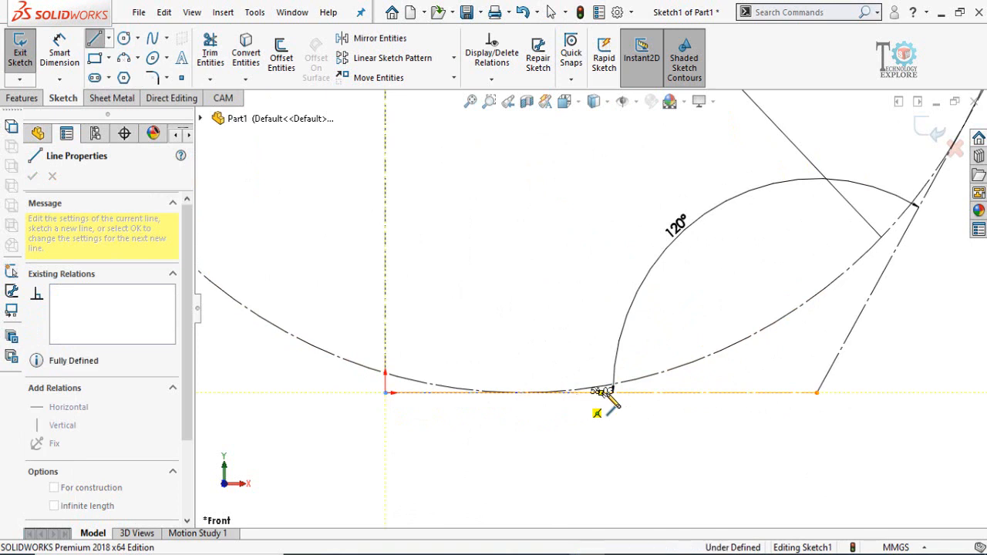
left_click(744, 322)
scroll(780, 302, "up", 3)
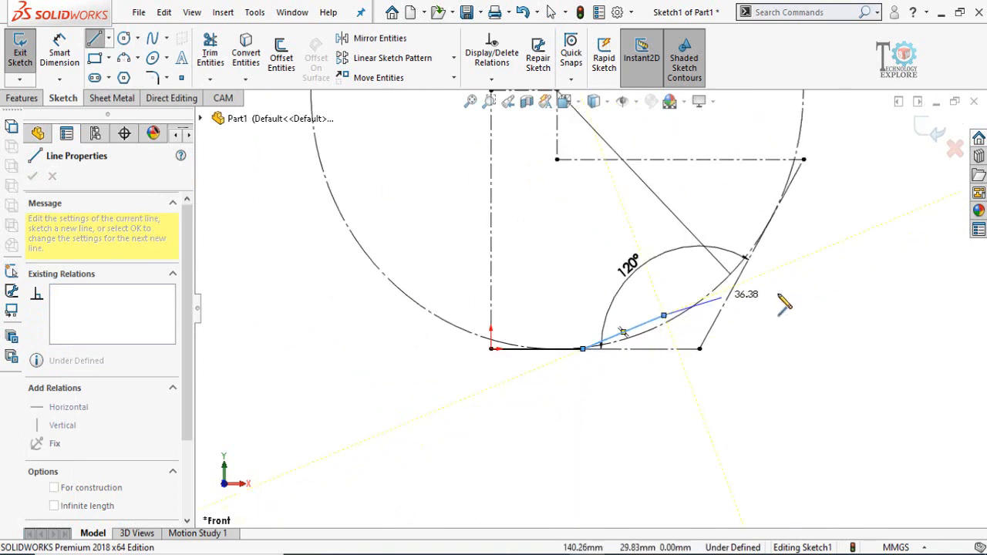
left_click(760, 223)
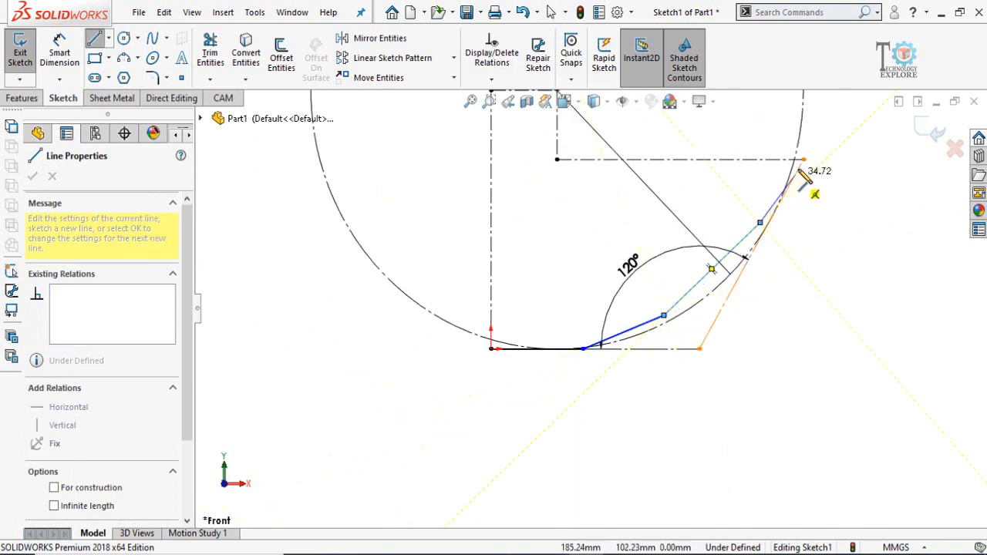
double_click(804, 160)
scroll(806, 241, "down", 3)
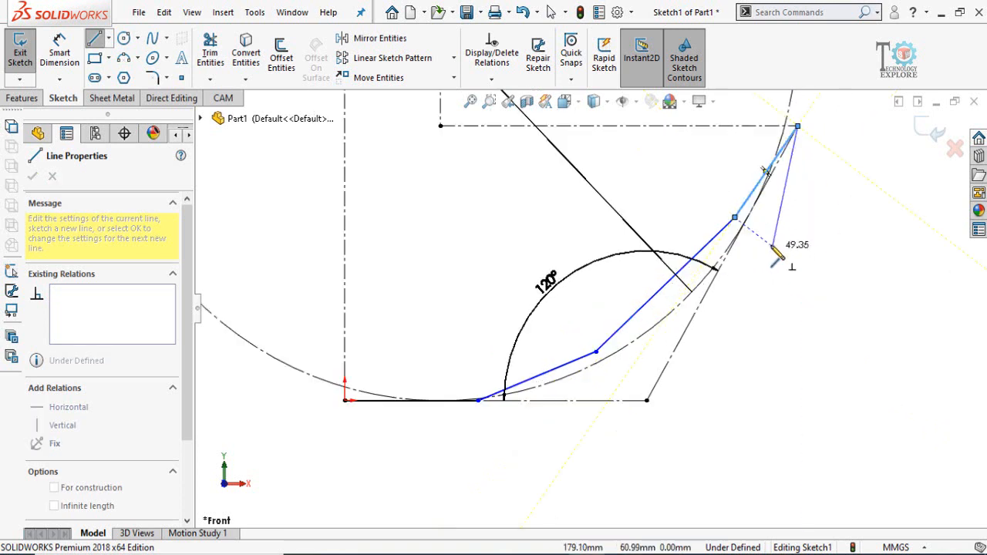
key("Escape")
Step: Make the uppermost solid line of the chain tangent to the construction circle
scroll(601, 311, "up", 3)
scroll(609, 289, "down", 2)
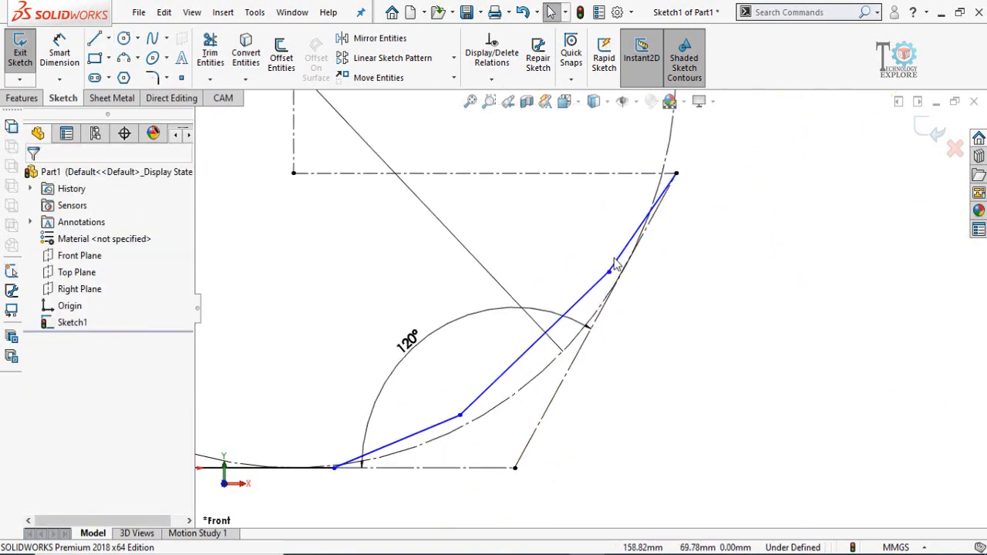
left_click(617, 320)
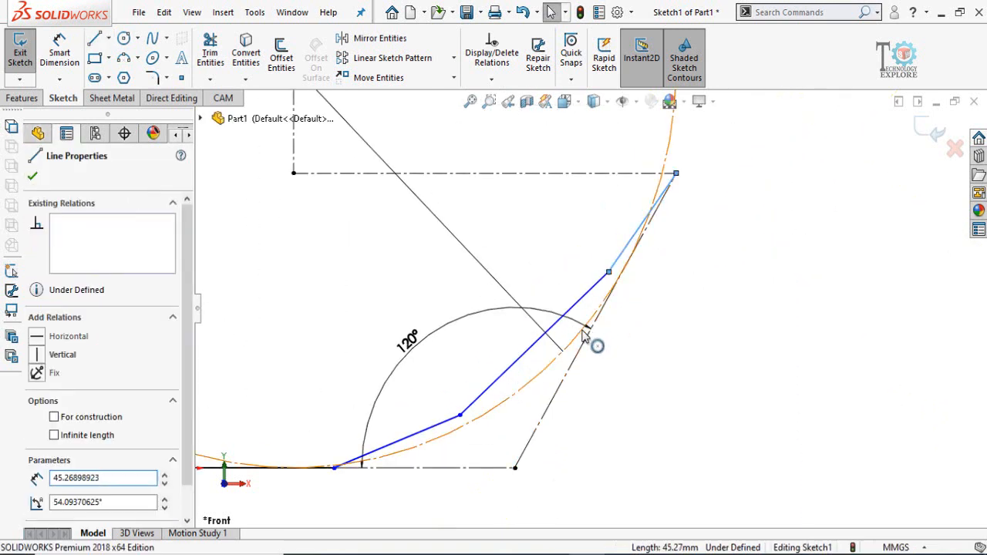
left_click(593, 337, "ctrl")
left_click(624, 262)
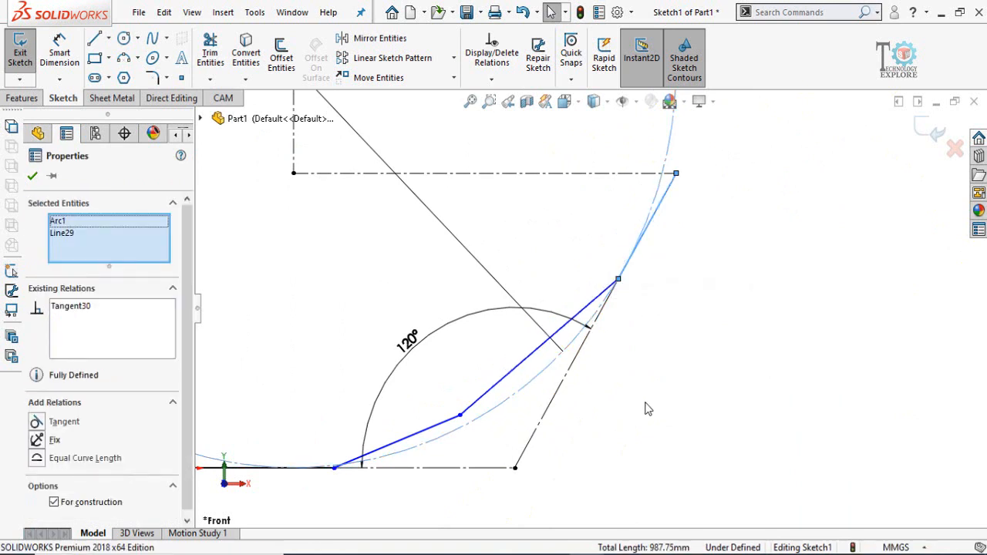
key("Escape")
Step: Make the lower inclined solid line, joined to the horizontal segment, tangent to the construction circle
scroll(646, 406, "up", 1)
scroll(477, 395, "down", 1)
scroll(477, 395, "down", 2)
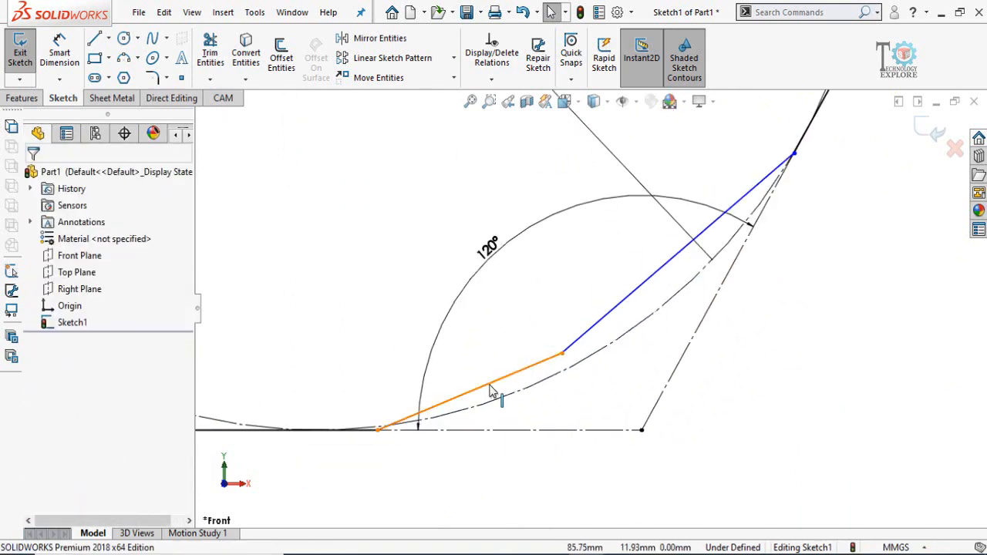
left_click(490, 392)
left_click(511, 404, "ctrl")
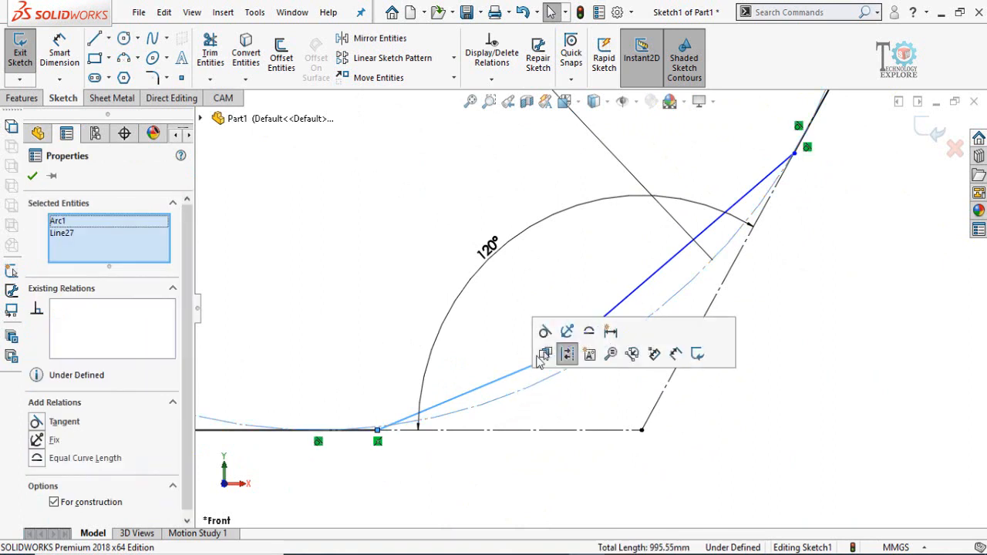
left_click(544, 331)
left_click(522, 465)
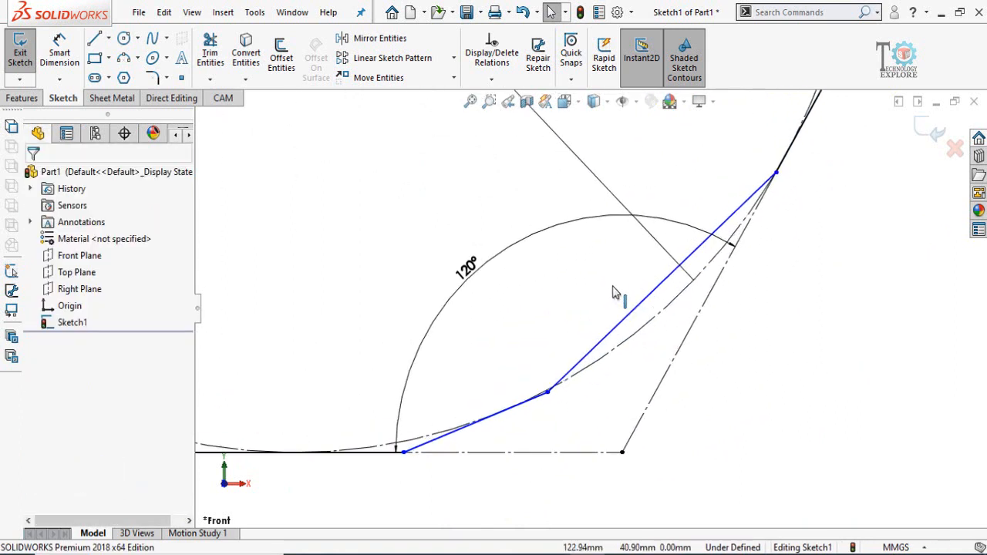
Step: Make the remaining middle solid line of the chain tangent to the construction circle
left_click(637, 317)
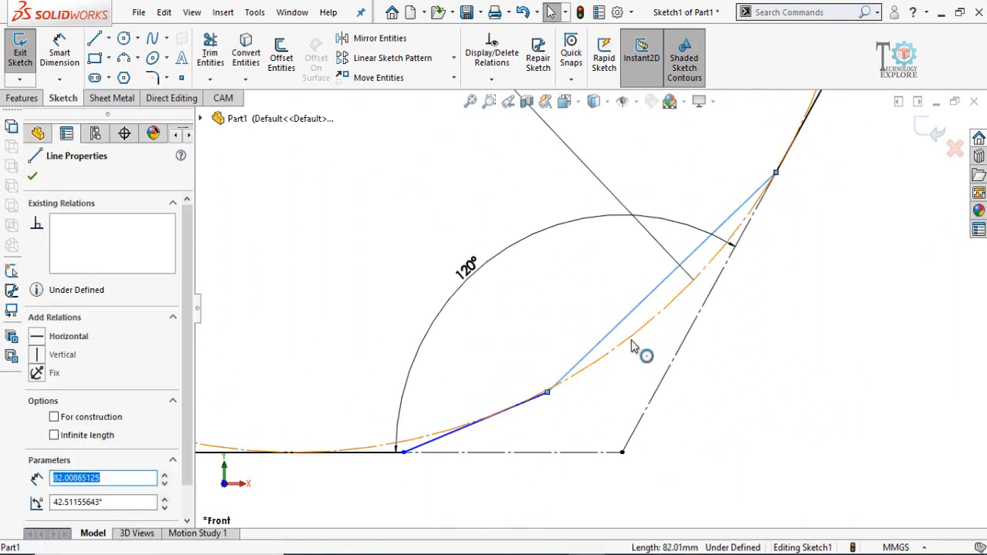
left_click(634, 345)
left_click(656, 287, "ctrl")
left_click(671, 273)
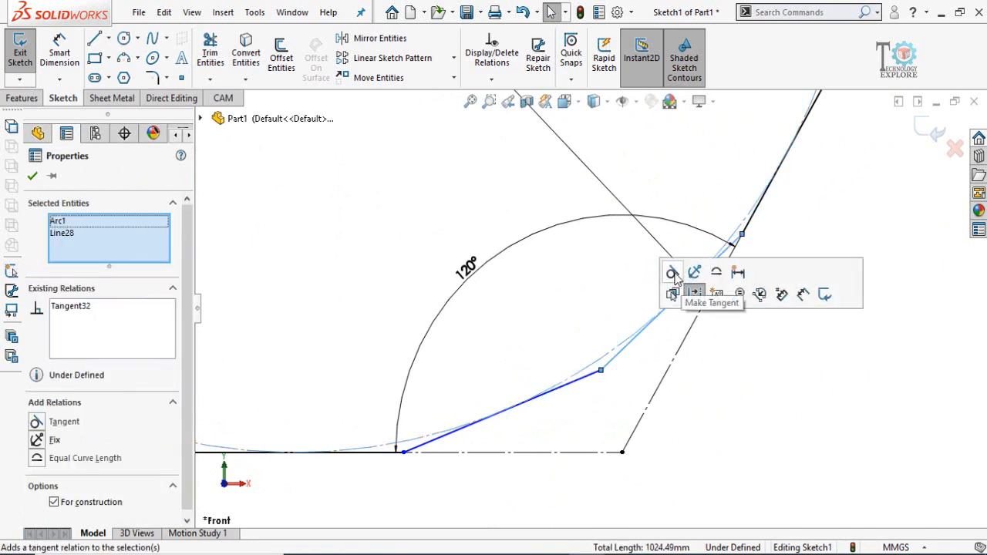
Step: Make the four solid lines of the chain equal in length and exit the sketch
left_click(718, 389)
scroll(719, 377, "up", 5)
scroll(498, 332, "down", 2)
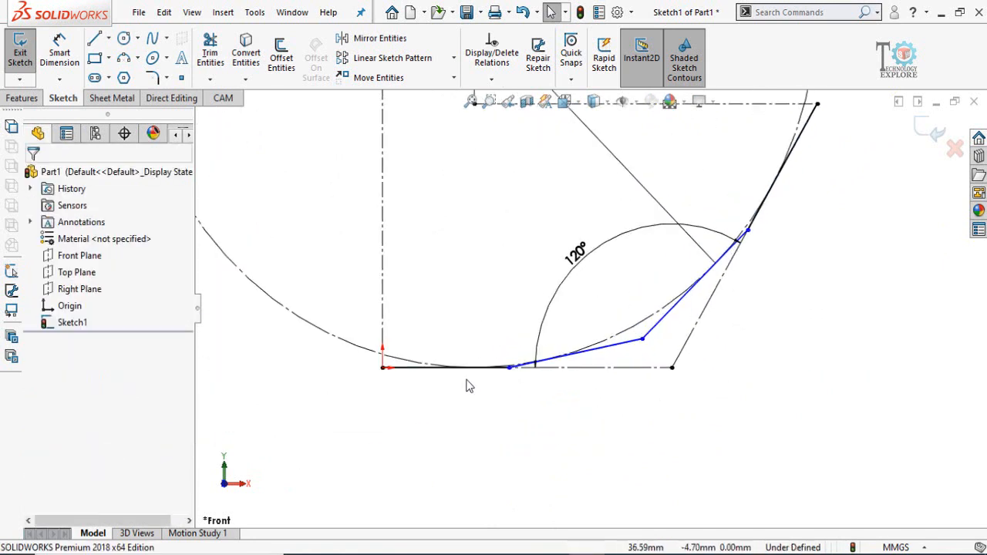
left_click(465, 373)
left_click(579, 354, "ctrl")
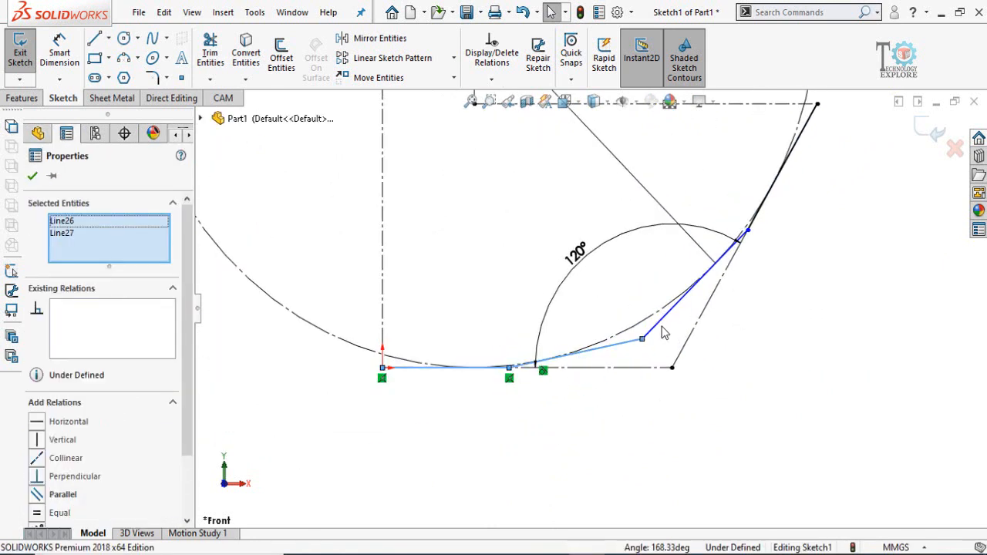
left_click(660, 333, "ctrl")
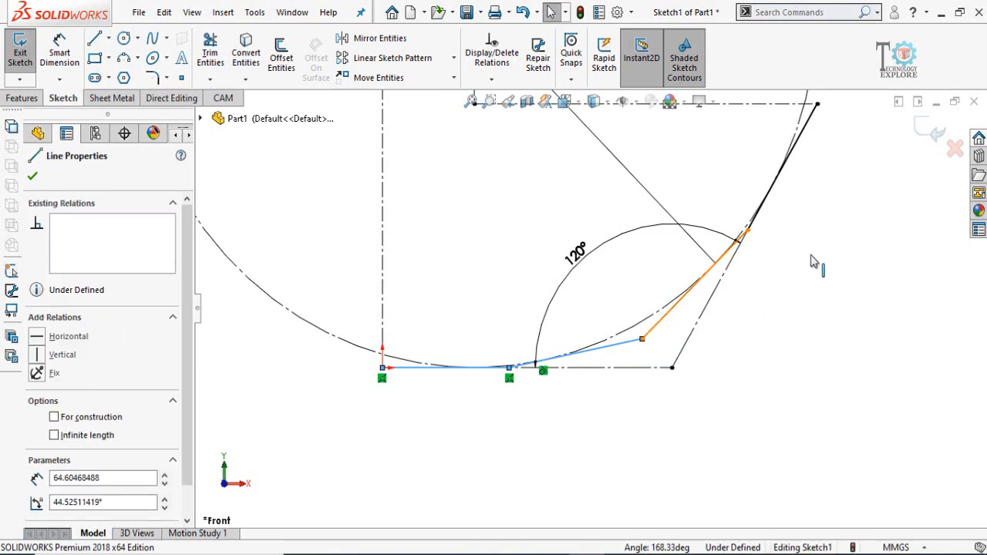
left_click(774, 197, "ctrl")
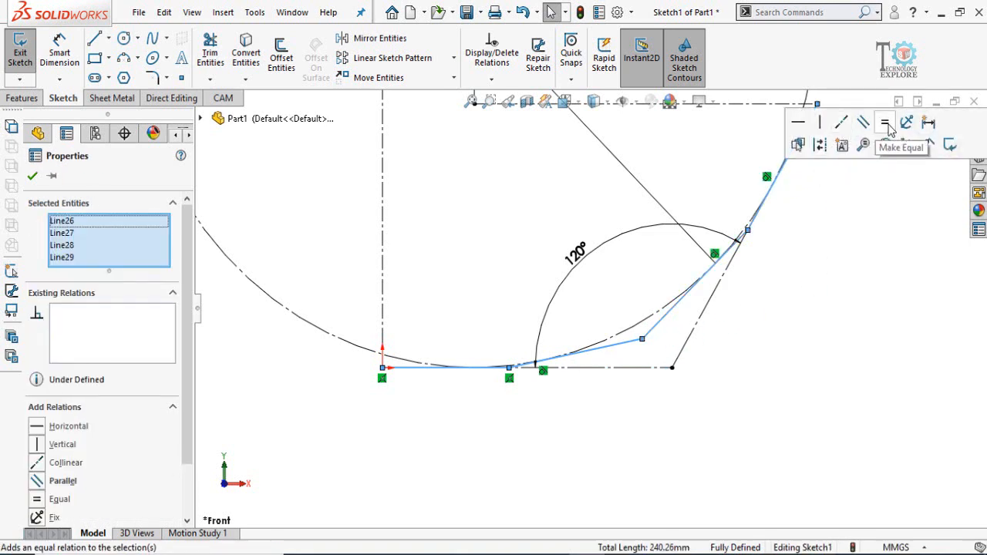
left_click(889, 130)
left_click(690, 411)
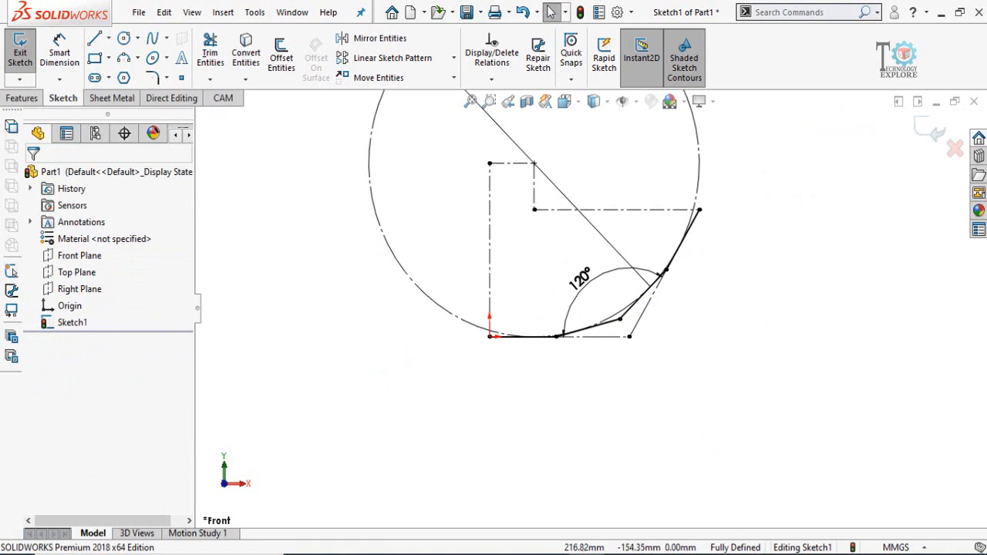
left_click(927, 130)
middle_click_drag(826, 217, 544, 466)
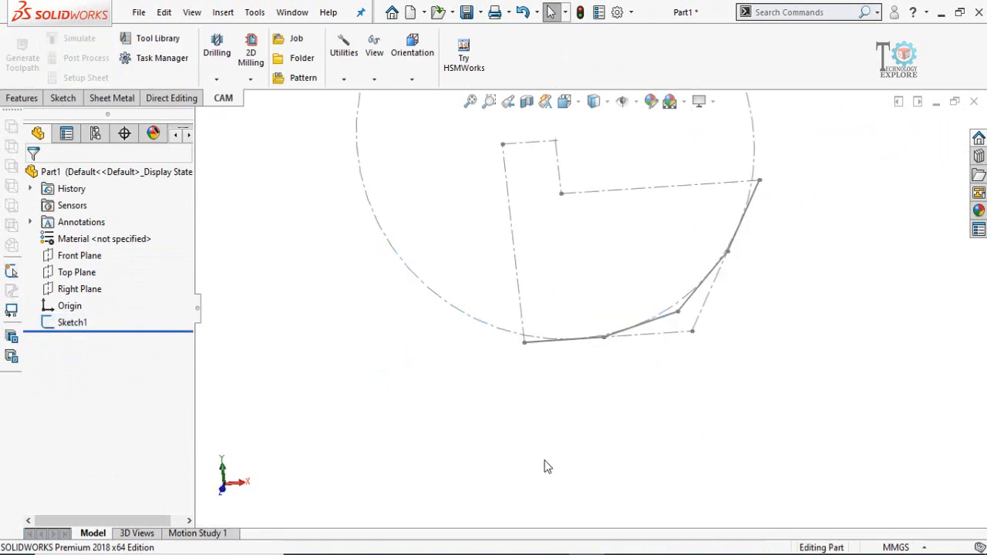
scroll(519, 335, "down", 3)
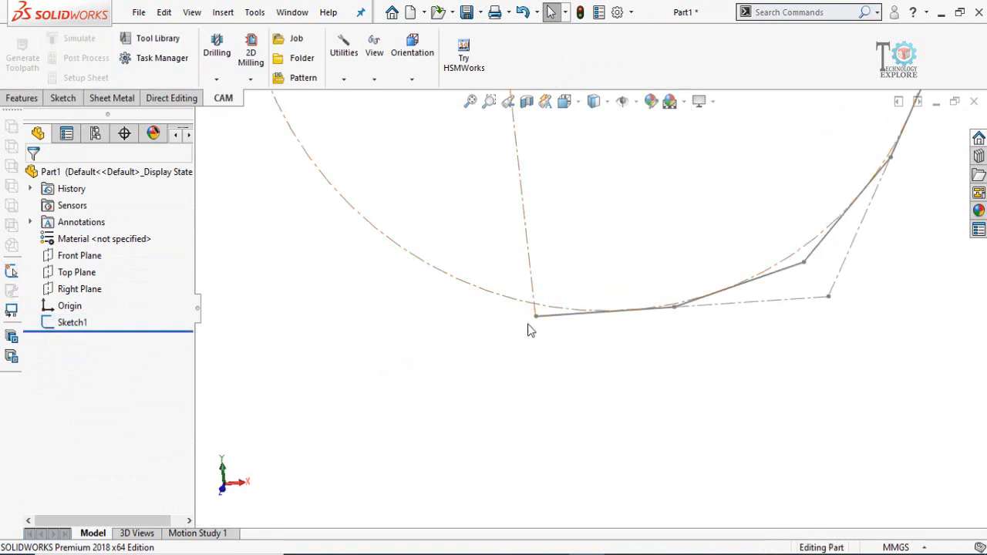
scroll(555, 328, "up", 3)
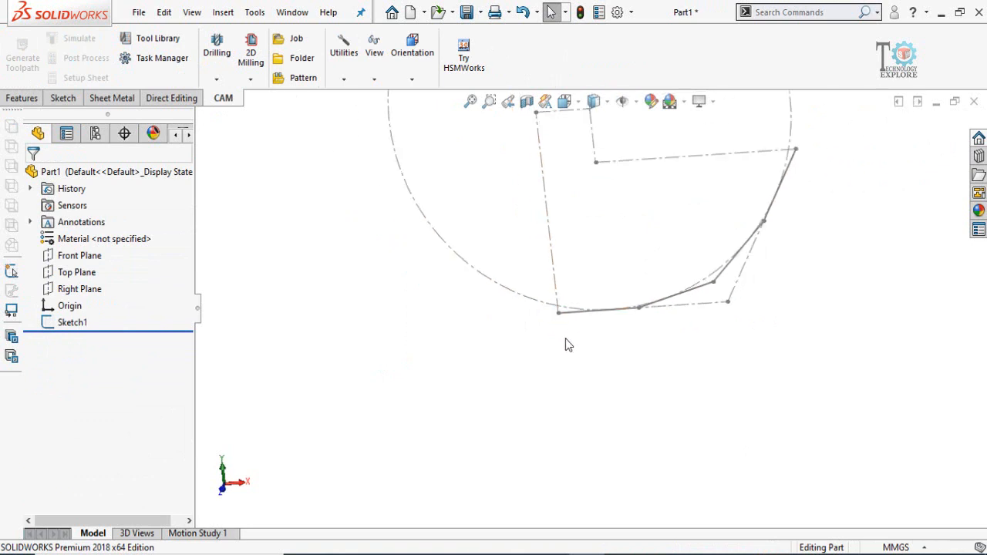
Step: Start a sketch on the Right Plane and draw a circle about 132 mm in diameter centred on the origin
left_click(77, 293)
mouse_move(646, 322)
middle_mouse_down()
mouse_move(575, 258)
mouse_move(567, 266)
middle_mouse_up()
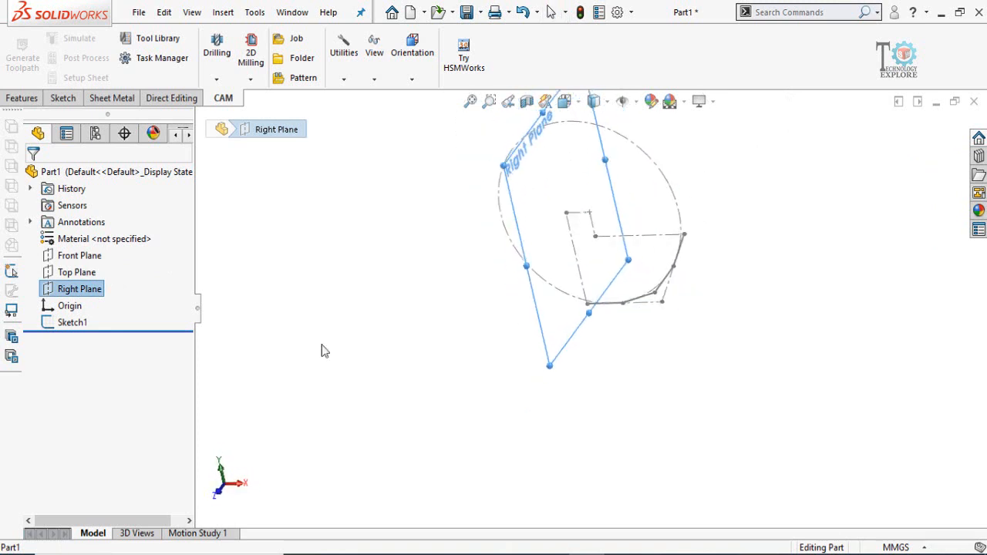
left_click(49, 289)
left_click(57, 262)
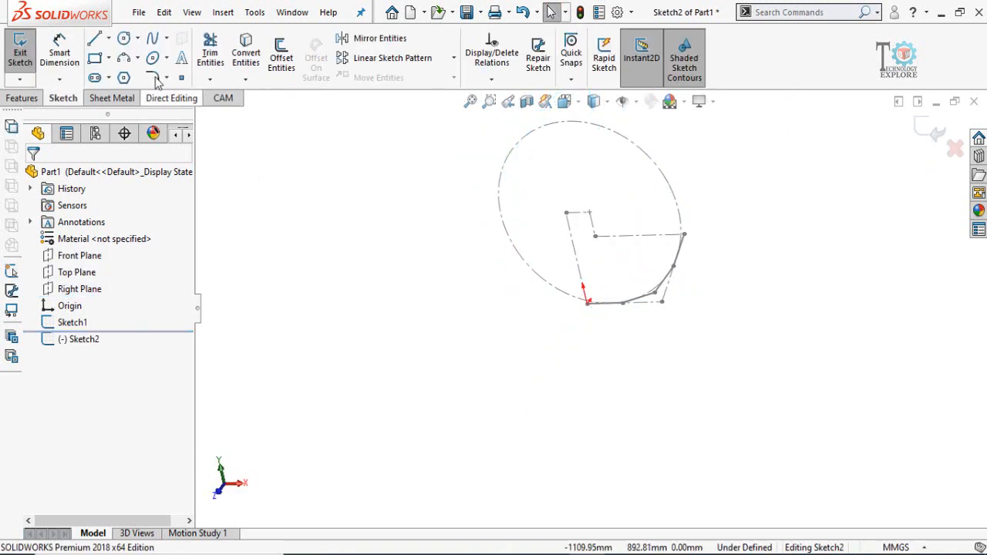
left_click(124, 38)
scroll(591, 313, "down", 5)
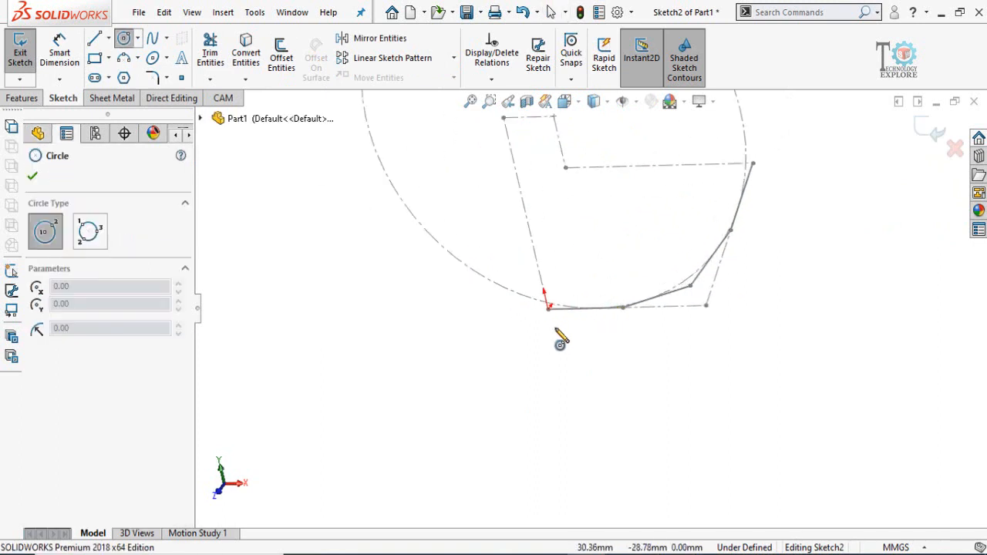
left_click(547, 307)
left_click(582, 362)
scroll(452, 388, "up", 3)
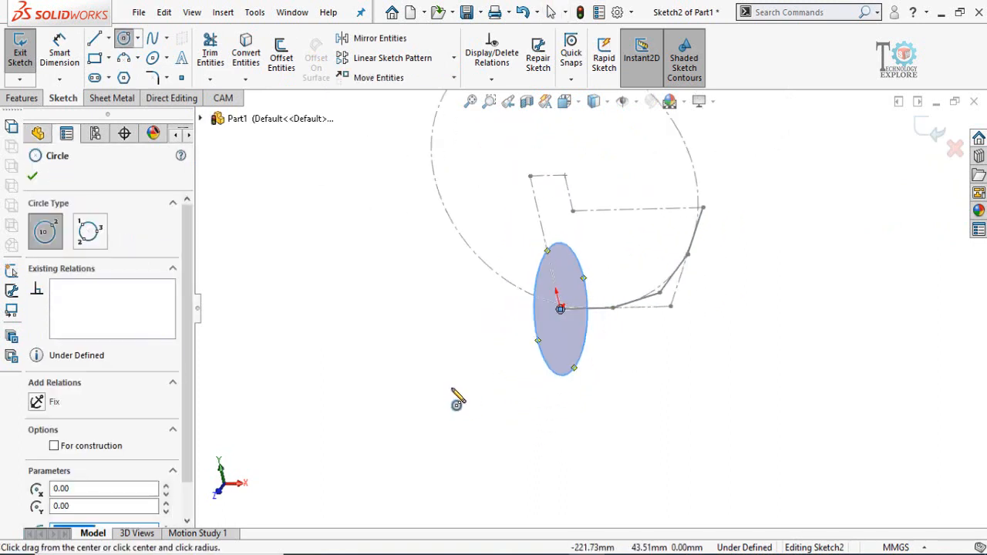
Step: Dimension the circle's diameter and set it to 60 mm
right_click_drag(452, 388, 465, 229)
middle_click_drag(550, 364, 578, 390)
left_click(580, 377)
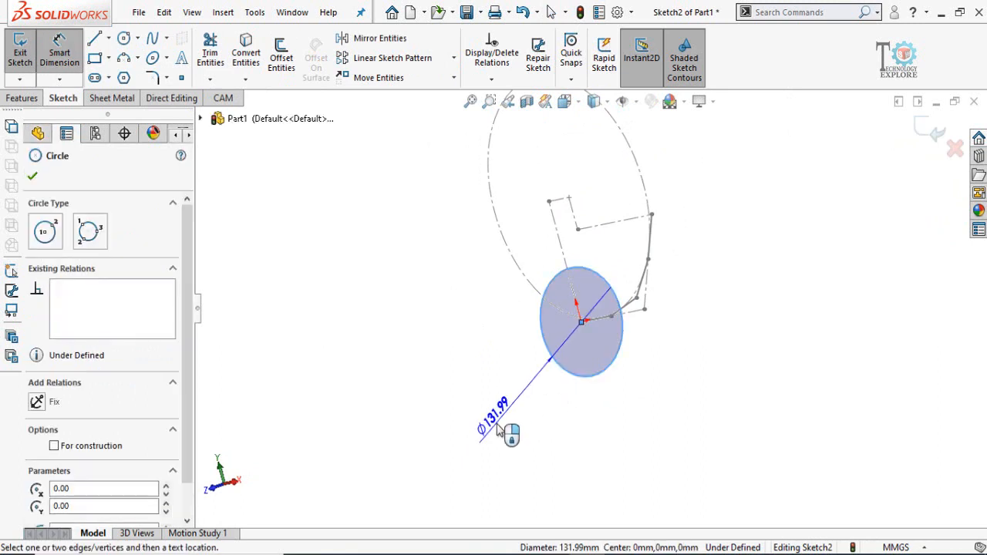
left_click(500, 431)
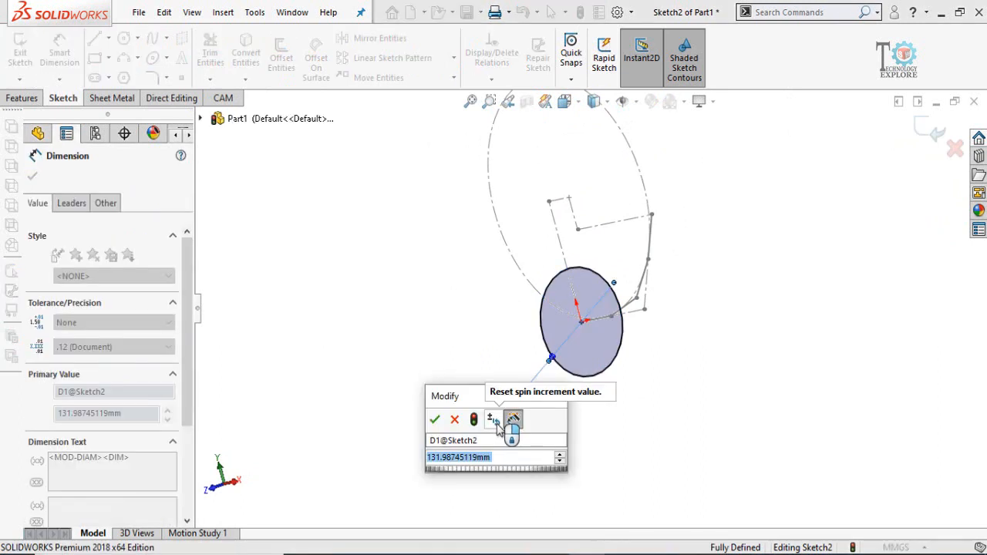
type("60")
key("Return")
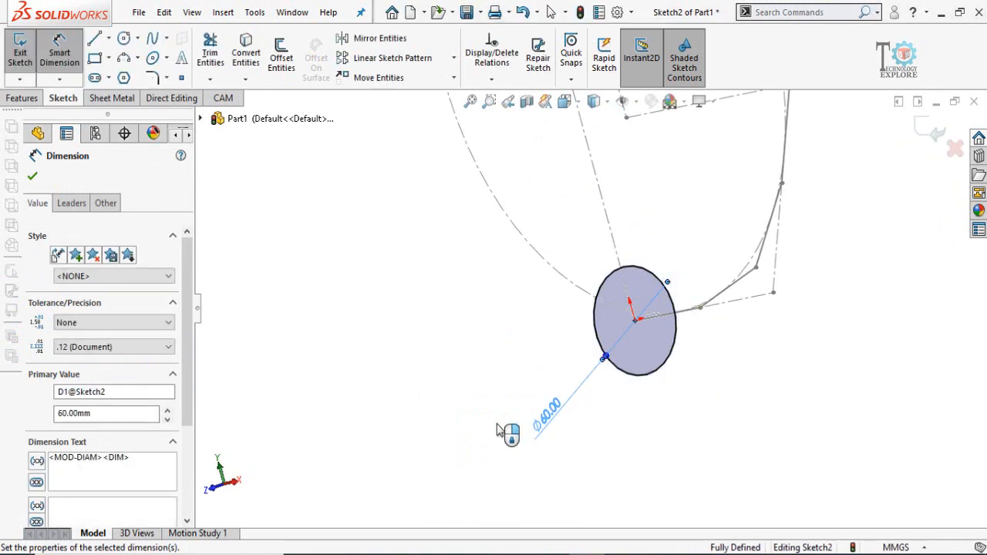
scroll(702, 242, "up", 5)
scroll(699, 258, "down", 1)
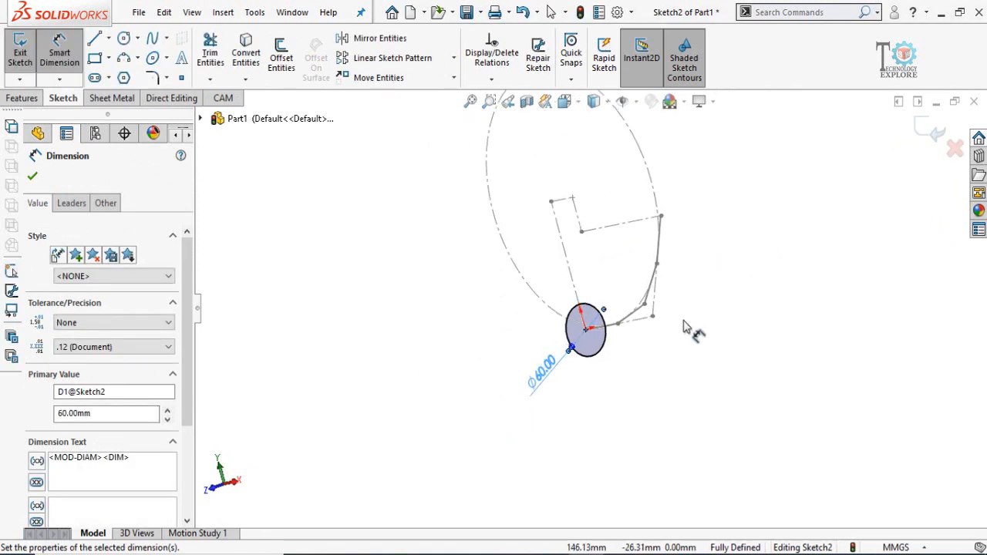
left_click(288, 245)
Step: Create a swept boss using the 60 mm circle as profile and the four-line chain sketch as path
left_click(38, 101)
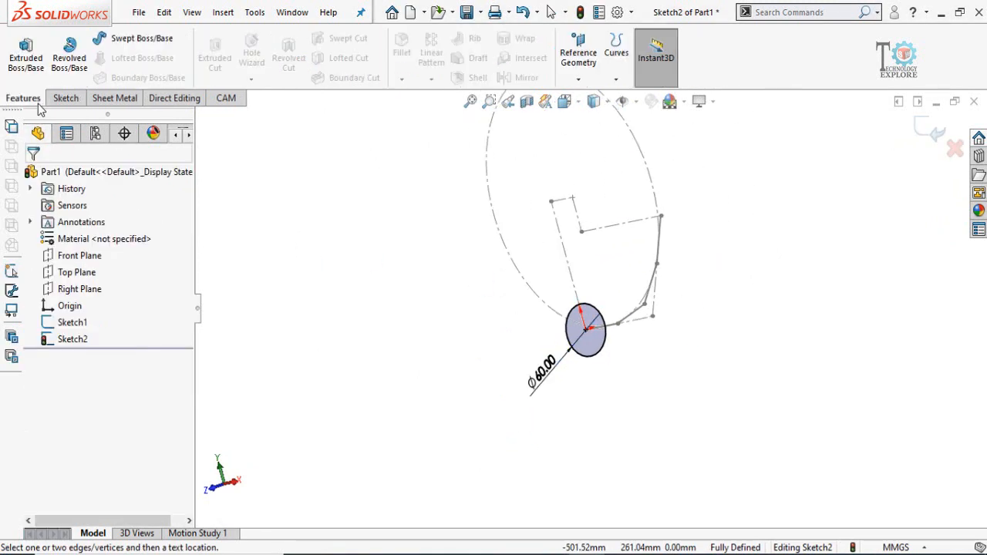
left_click(146, 45)
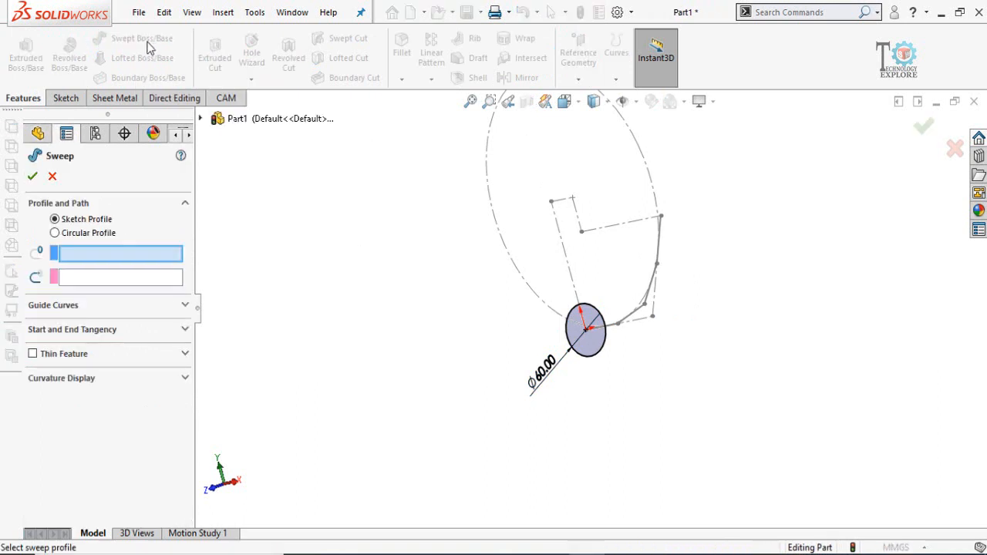
left_click(583, 368)
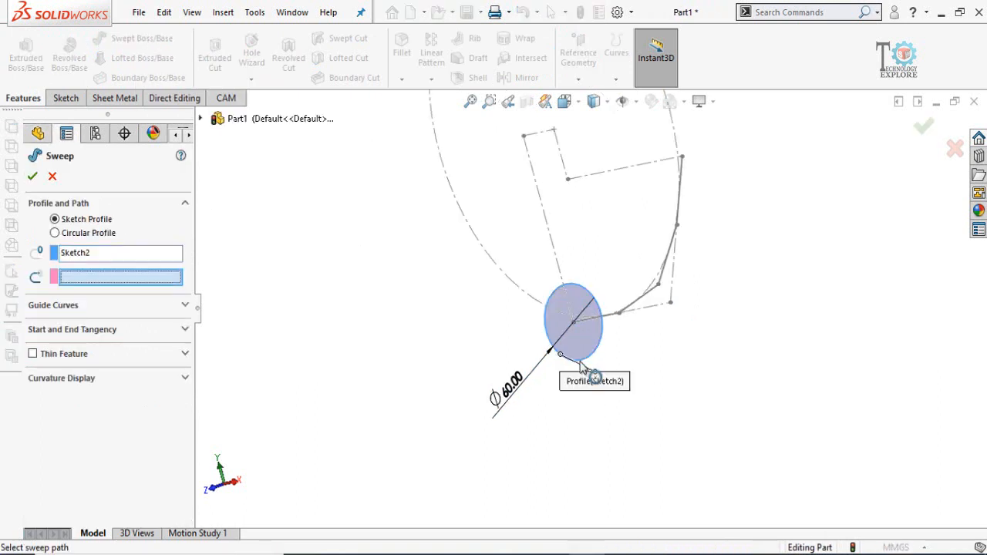
left_click(665, 281)
middle_click_drag(630, 337, 310, 318)
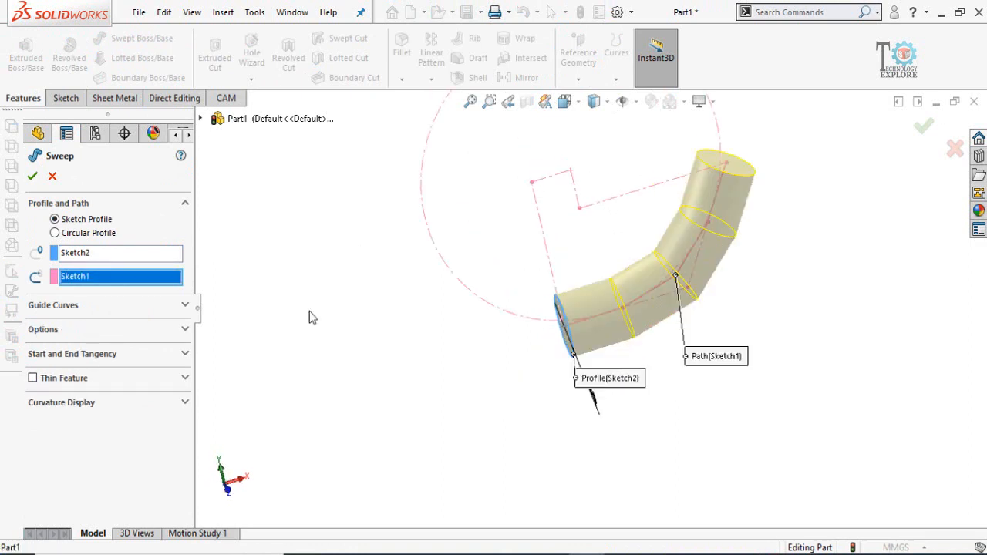
left_click(33, 176)
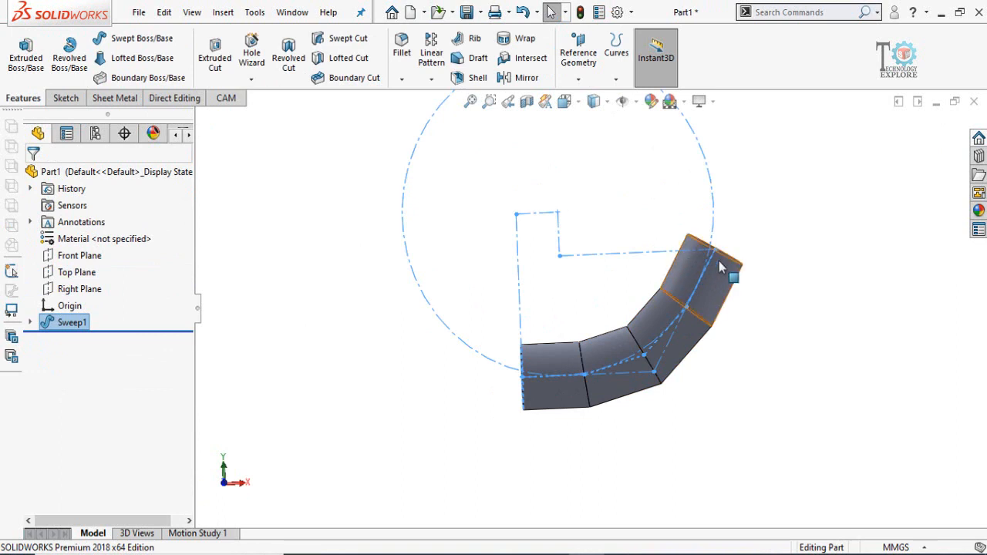
scroll(590, 360, "up", 2)
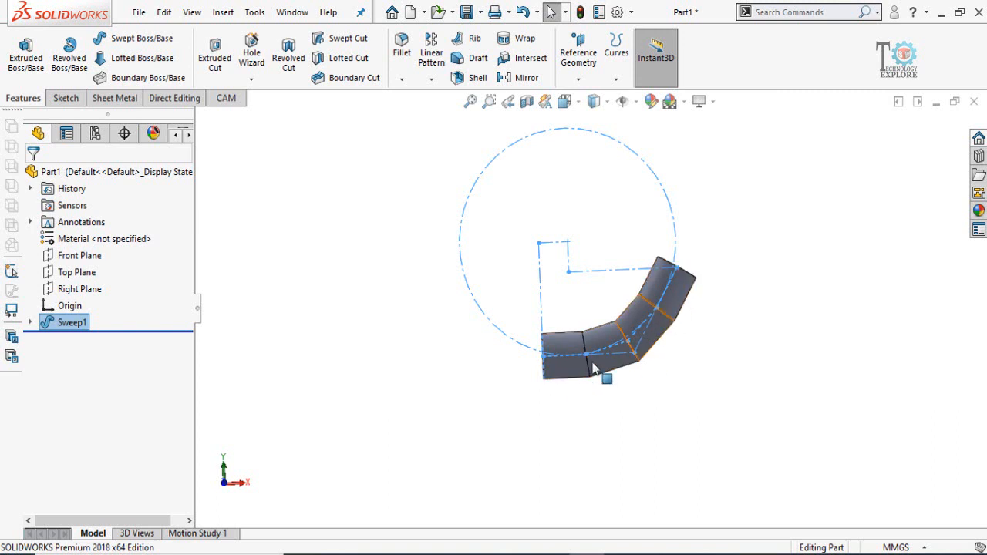
left_click(624, 423)
Step: Shell the swept elbow with a 1 mm wall thickness, removing both circular end faces
middle_click_drag(572, 351, 604, 288)
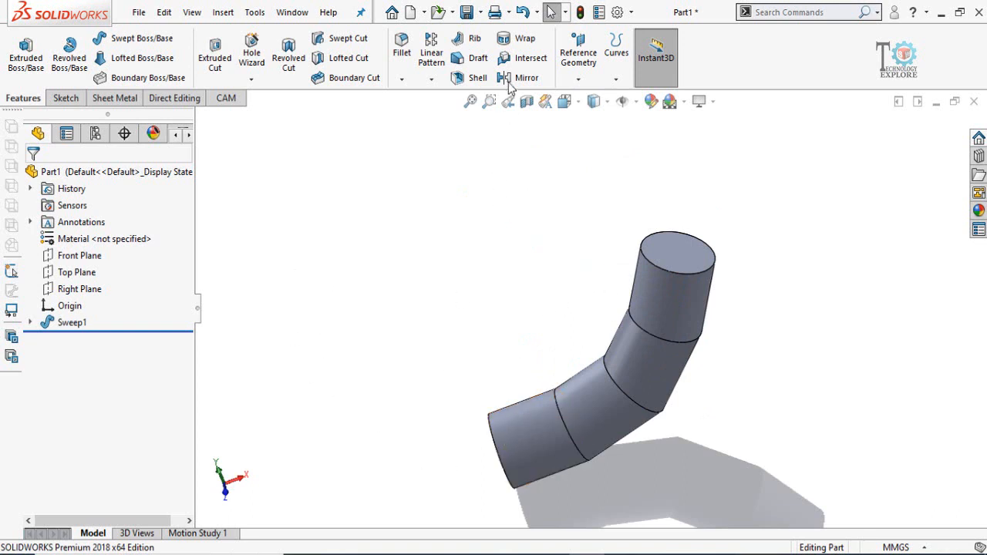
left_click(474, 78)
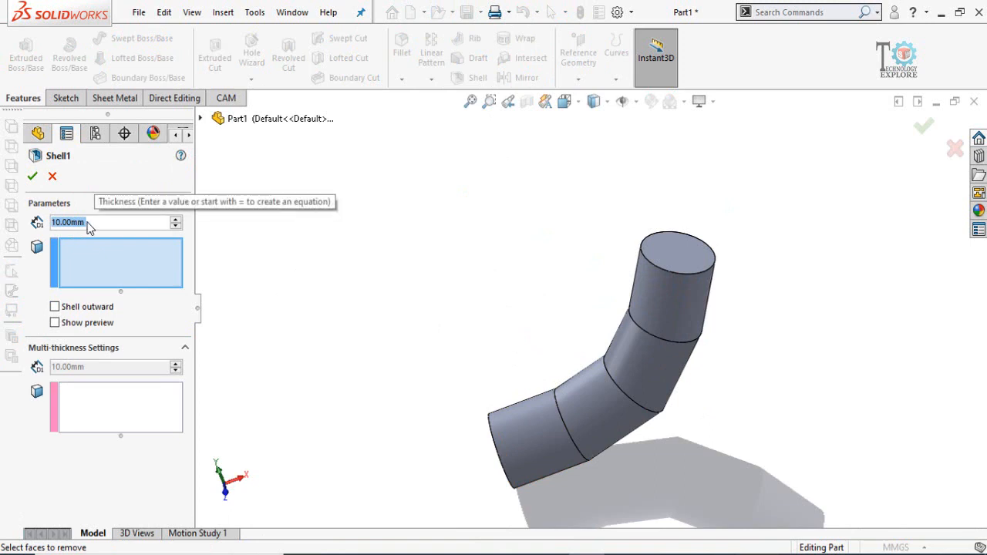
type("1")
key("Return")
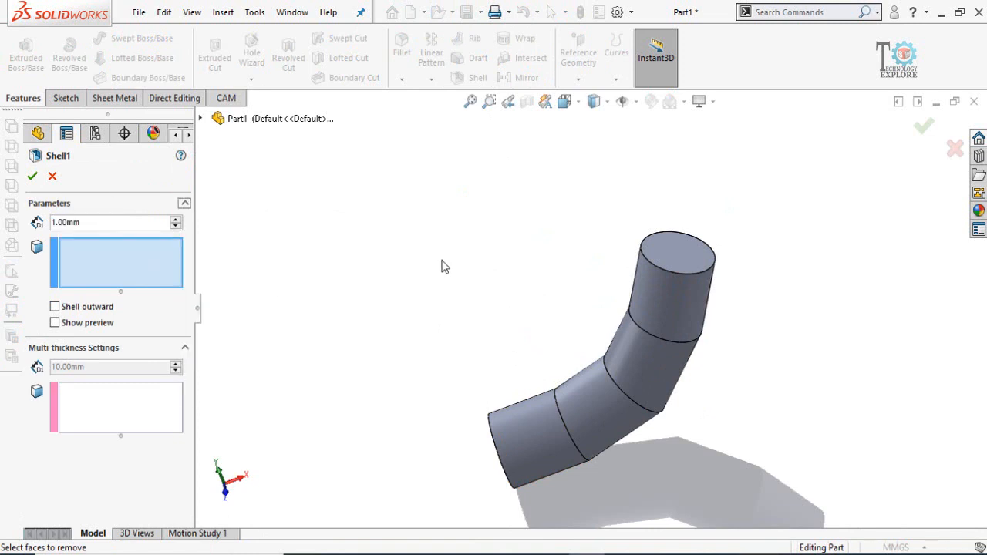
left_click(673, 250)
middle_click_drag(656, 286, 422, 312)
left_click(506, 419)
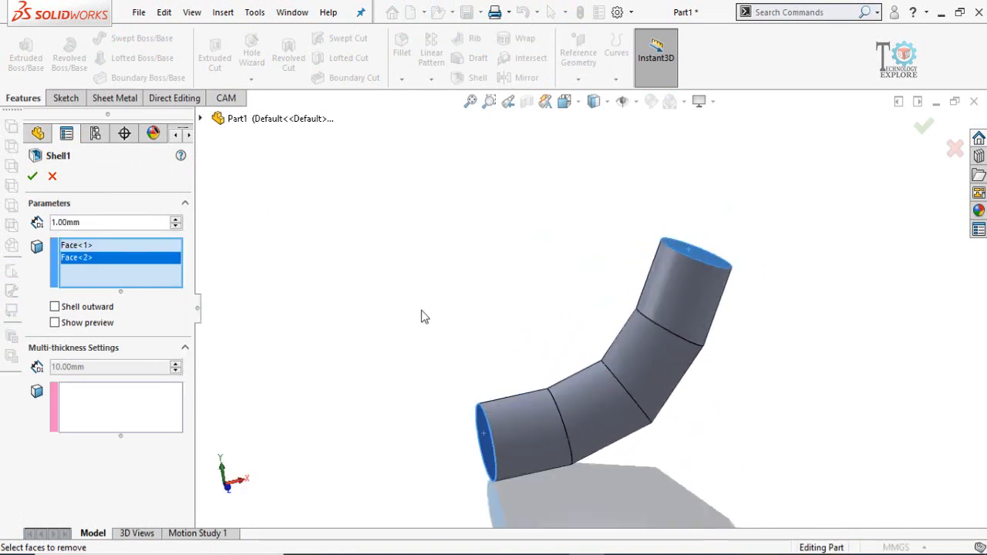
left_click(32, 177)
mouse_move(496, 304)
middle_mouse_down()
mouse_move(553, 334)
mouse_move(548, 383)
mouse_move(483, 304)
middle_mouse_up()
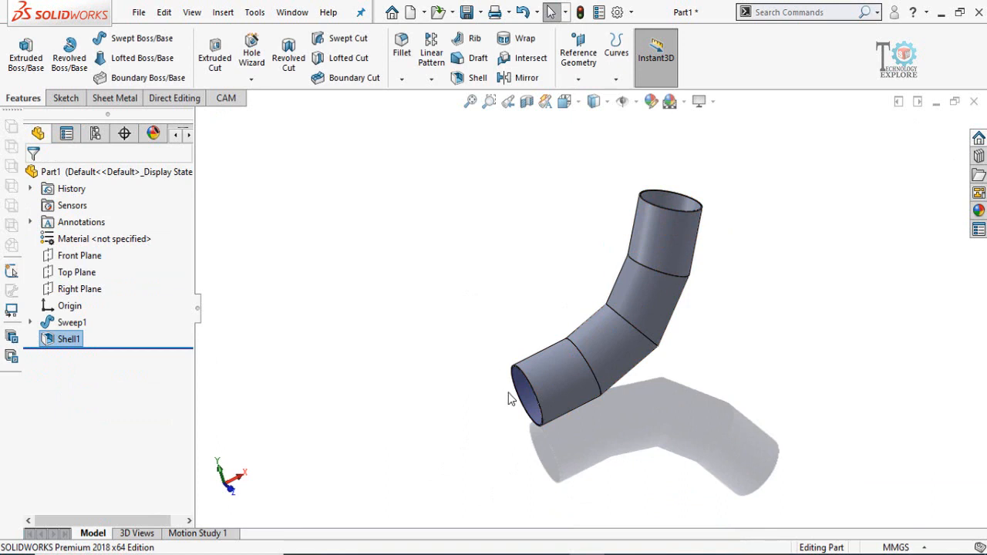
left_click(380, 241)
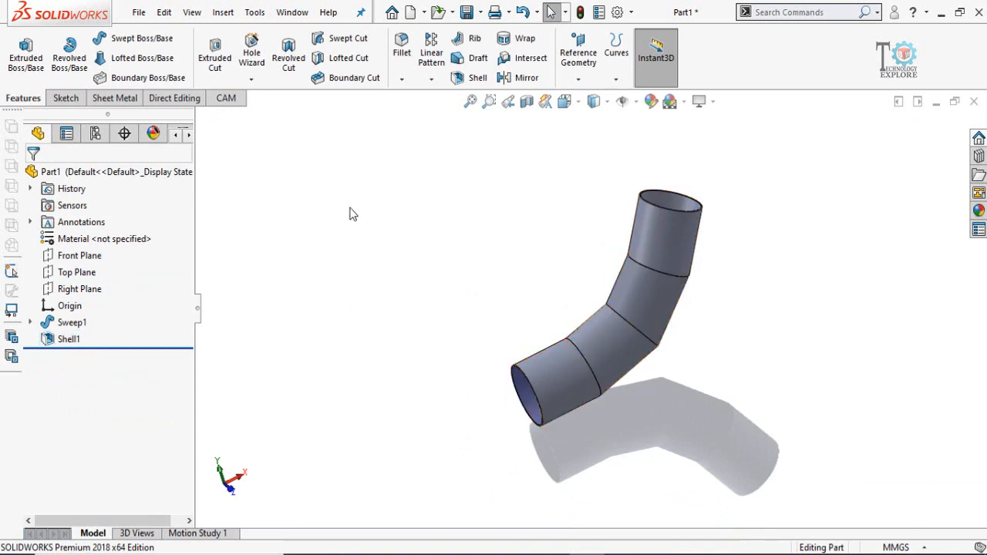
Step: On the Front Plane, sketch a closed line profile covering the elbow's inner side, its lower boundary roughly following the pipe's centreline
left_click(70, 258)
left_click(89, 230)
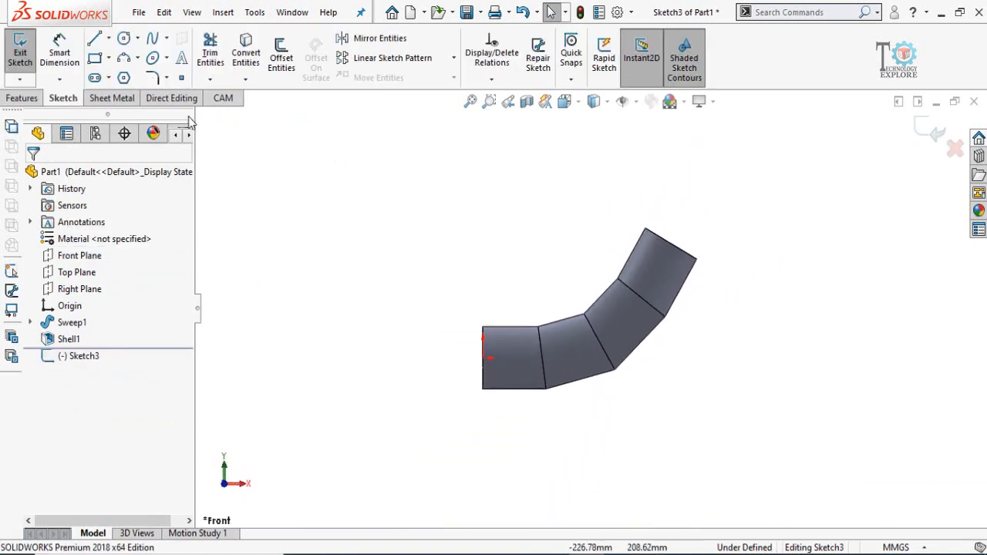
left_click(96, 40)
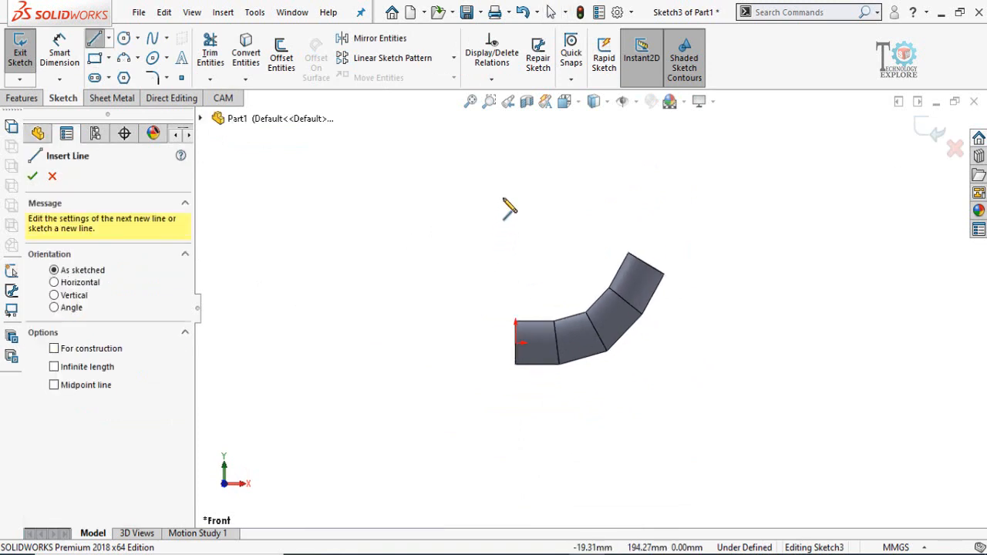
left_click(489, 187)
left_click(488, 337)
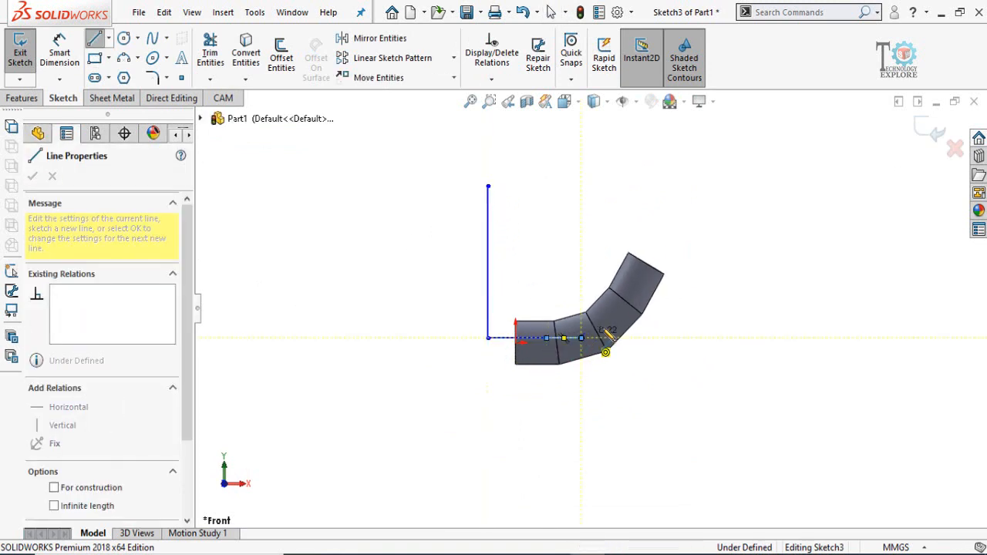
left_click(582, 337)
left_click(653, 231)
left_click(652, 186)
left_click(488, 186)
left_click(31, 177)
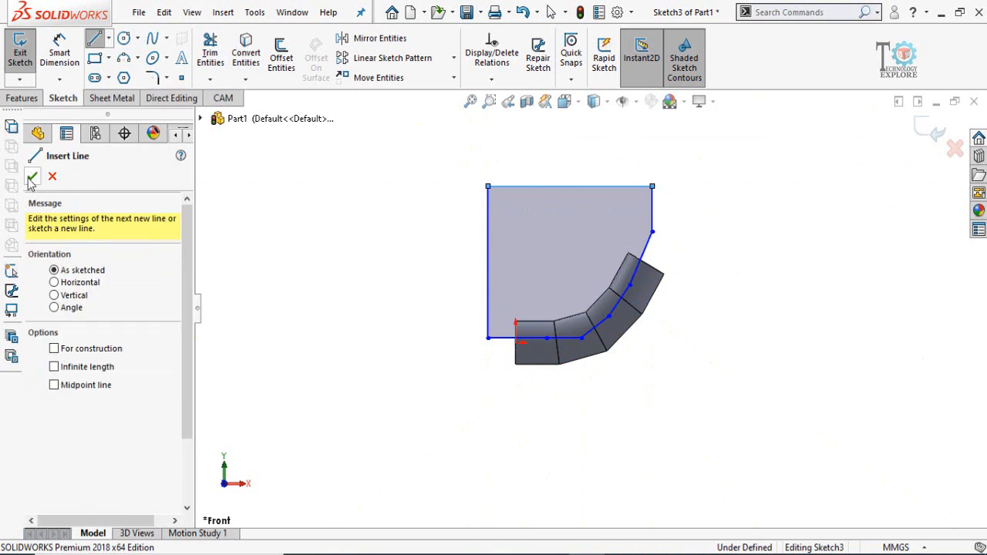
left_click(32, 177)
Step: Cut-extrude the closed line profile through the elbow's inner wall, using a Mid Plane depth of 0.5 mm
left_click(22, 98)
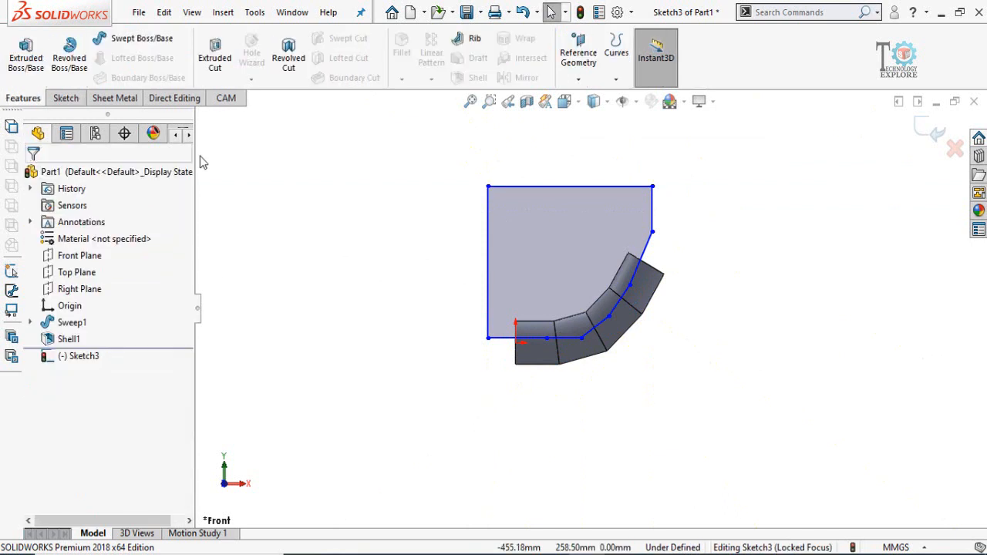
left_click(215, 61)
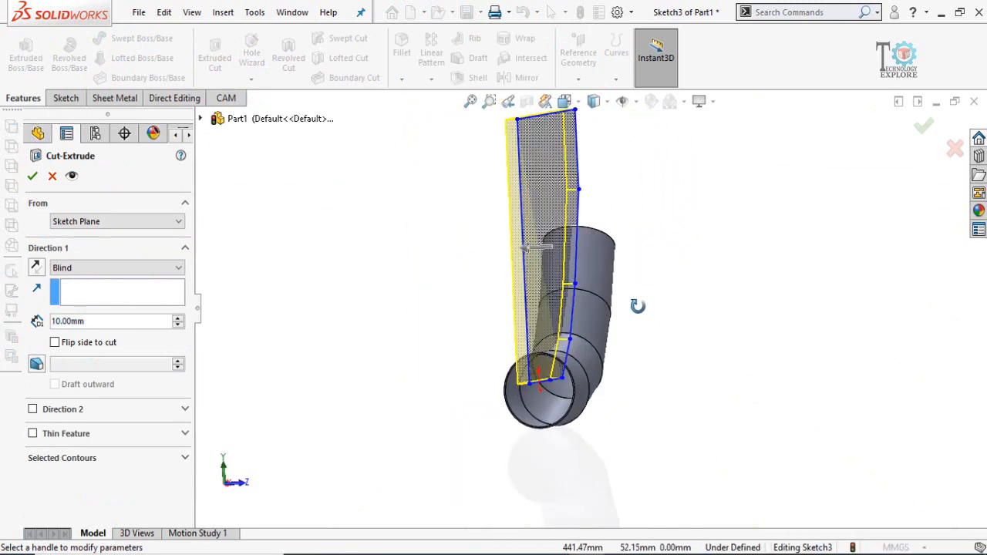
double_click(82, 323)
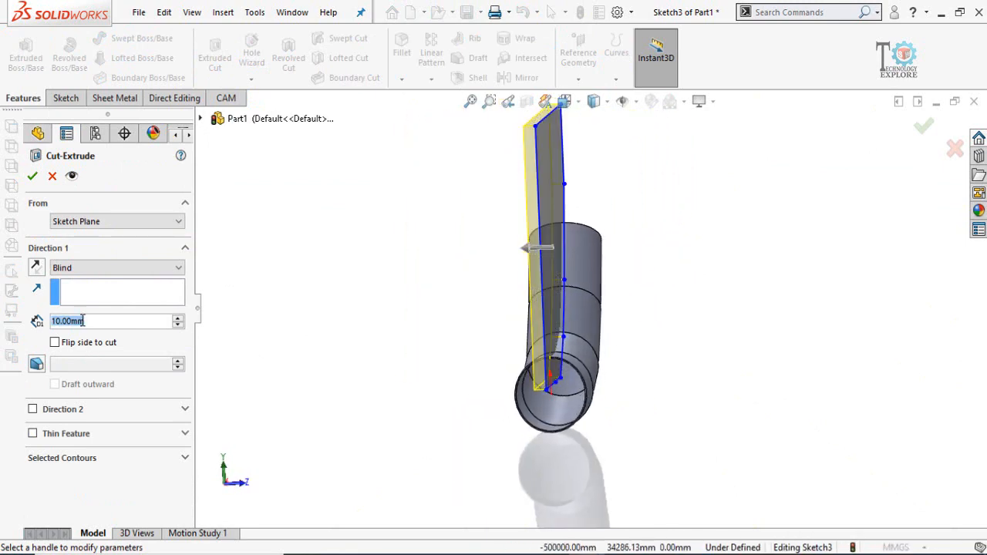
type("0.5")
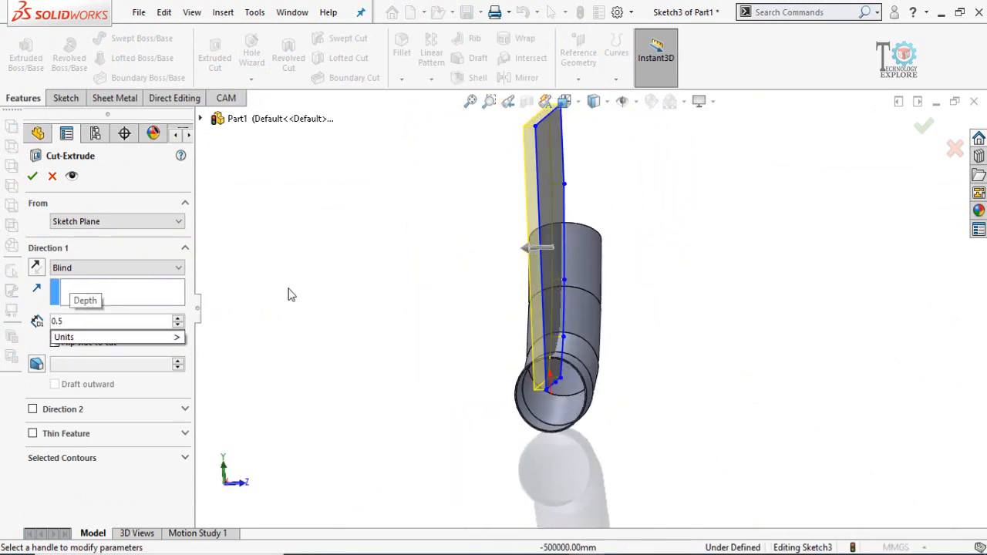
key("Return")
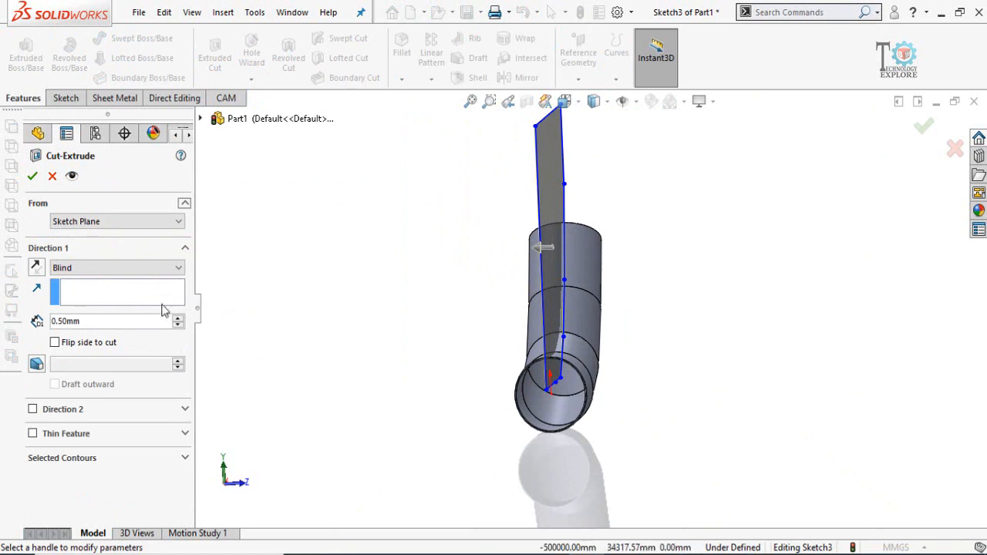
left_click(90, 268)
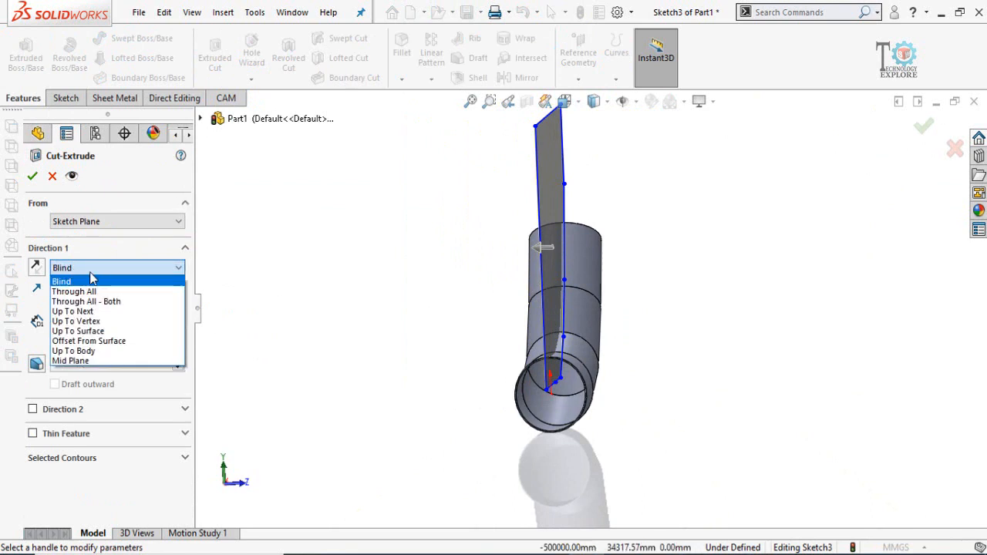
left_click(70, 361)
scroll(596, 353, "up", 5)
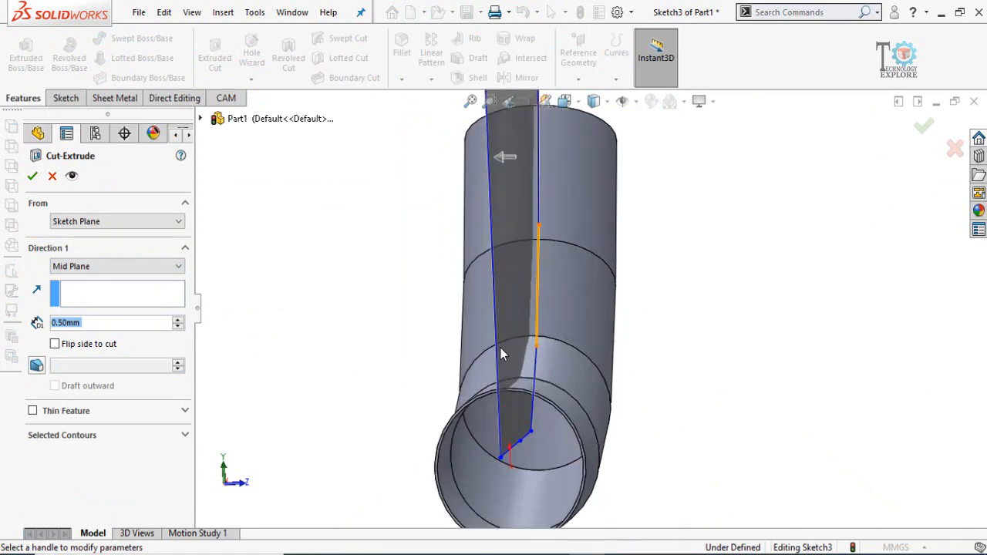
left_click(33, 176)
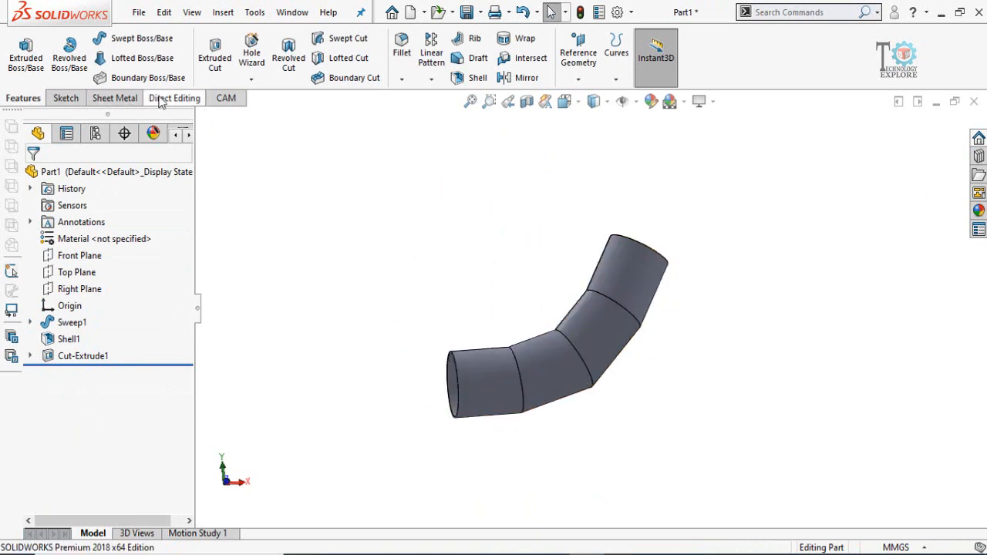
left_click(179, 99)
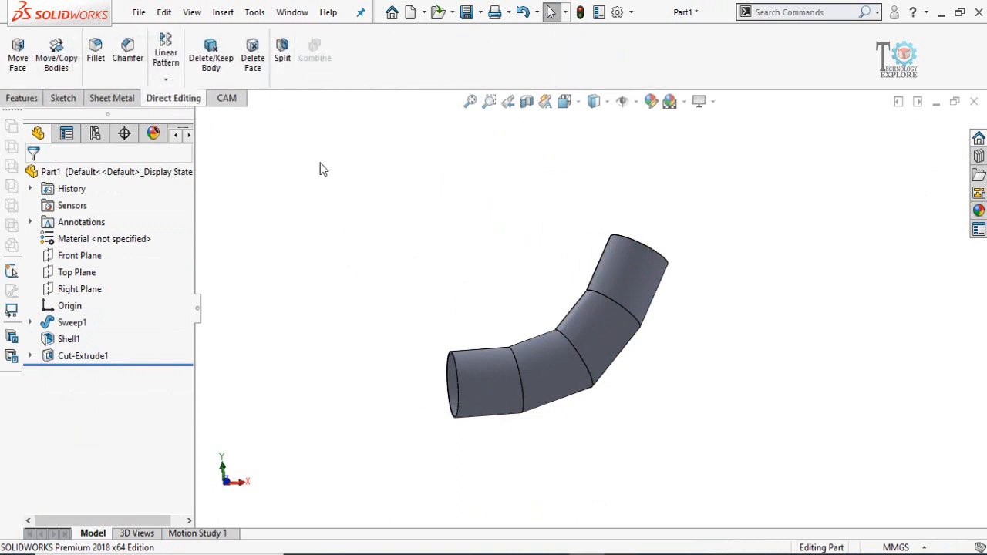
middle_click_drag(357, 161, 409, 199)
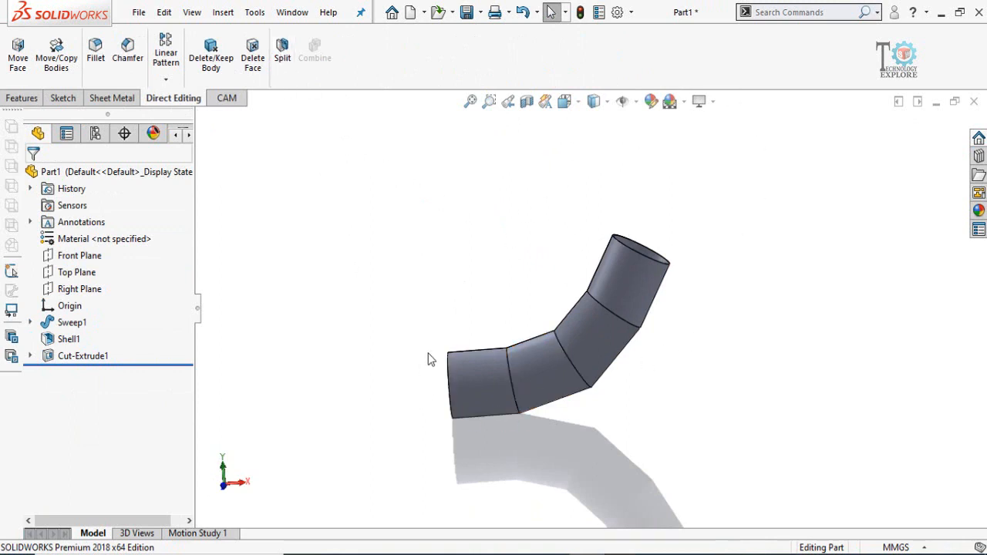
middle_click_drag(463, 271, 489, 270)
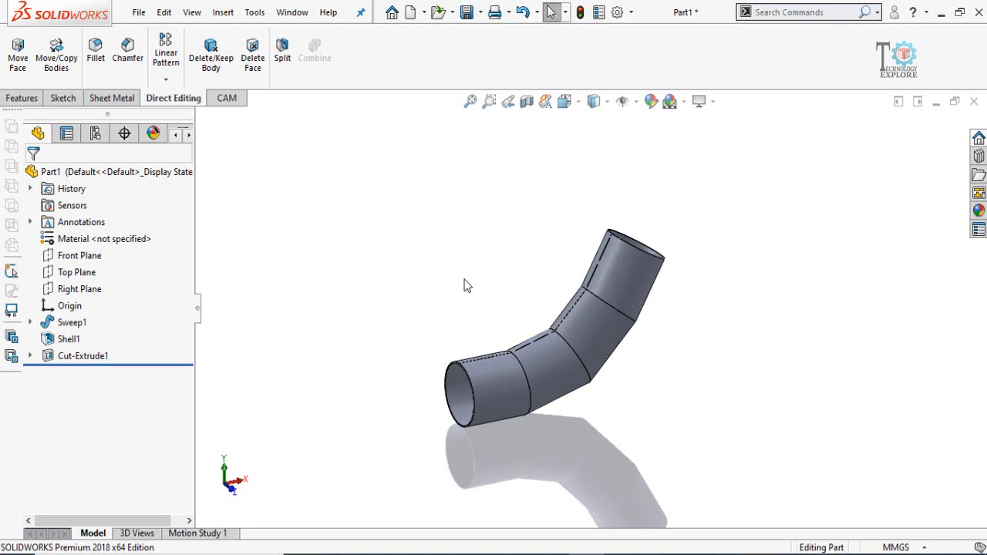
Step: Save the part as "Main Part" in a new Desktop folder named "Sheet metal"
key("ctrl+s")
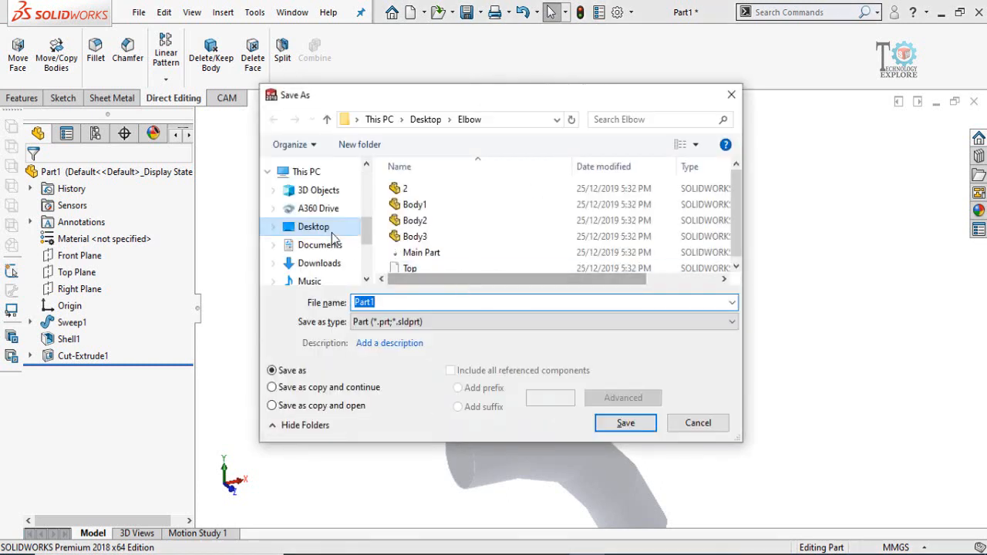
left_click(309, 227)
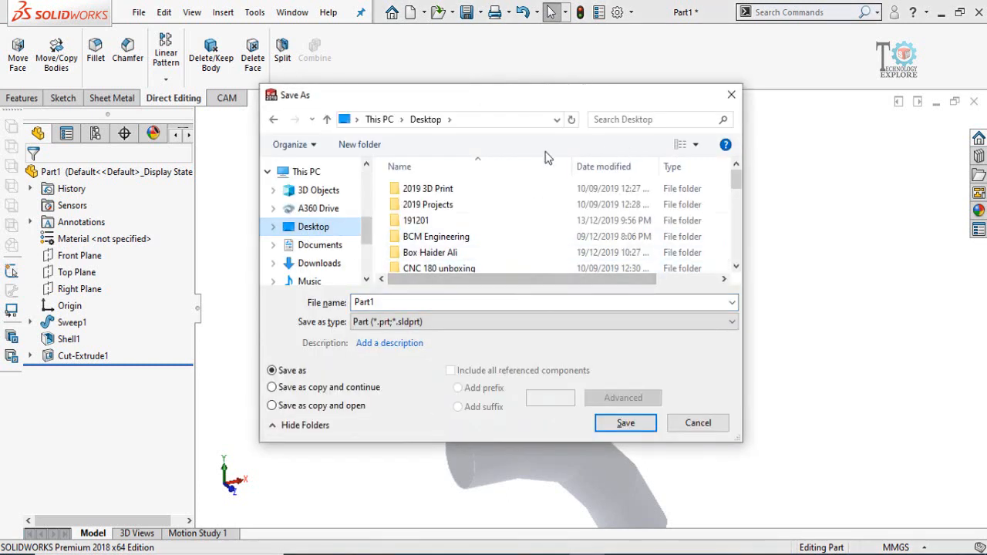
left_click(358, 146)
type("S")
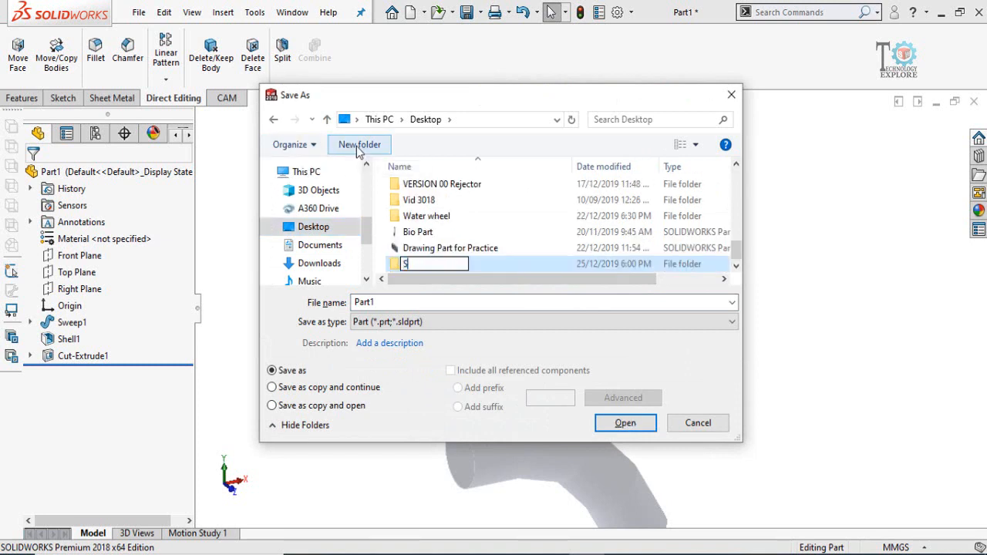
type("heet metal")
key("Return")
key("Return")
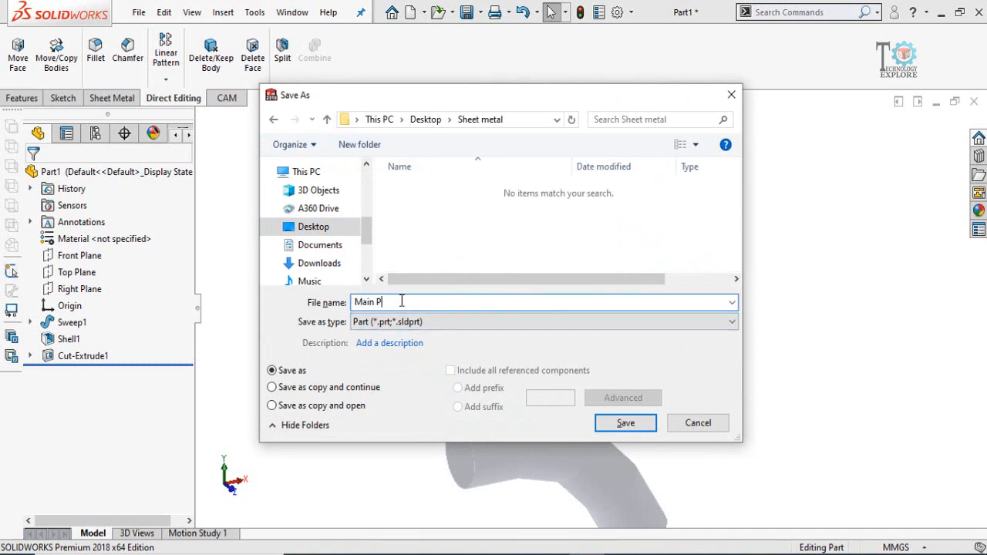
left_click(612, 423)
middle_click_drag(613, 422, 538, 397)
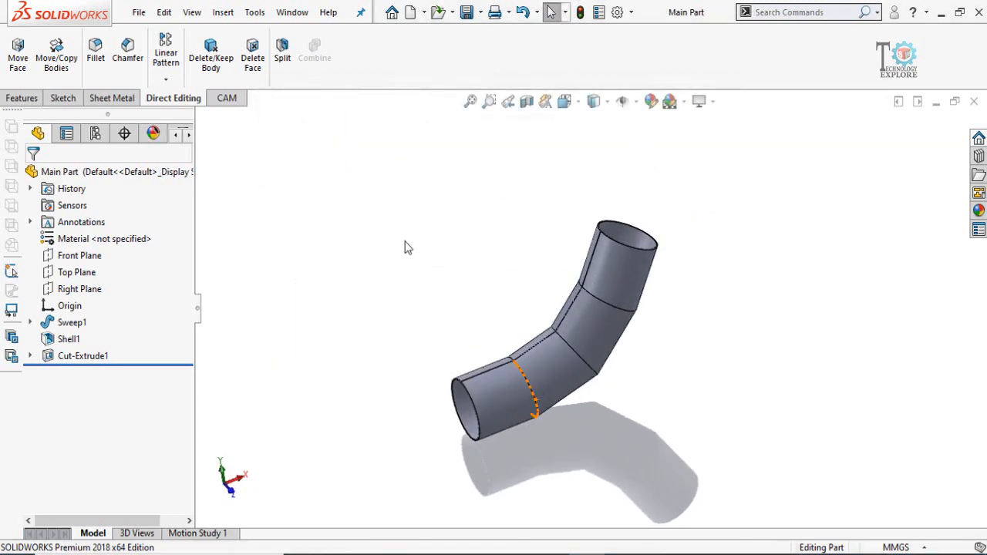
Step: On the Front Plane, sketch three separate lines crossing the elbow along its three segment joints, extending past both sides of the pipe
left_click(62, 257)
left_click(69, 231)
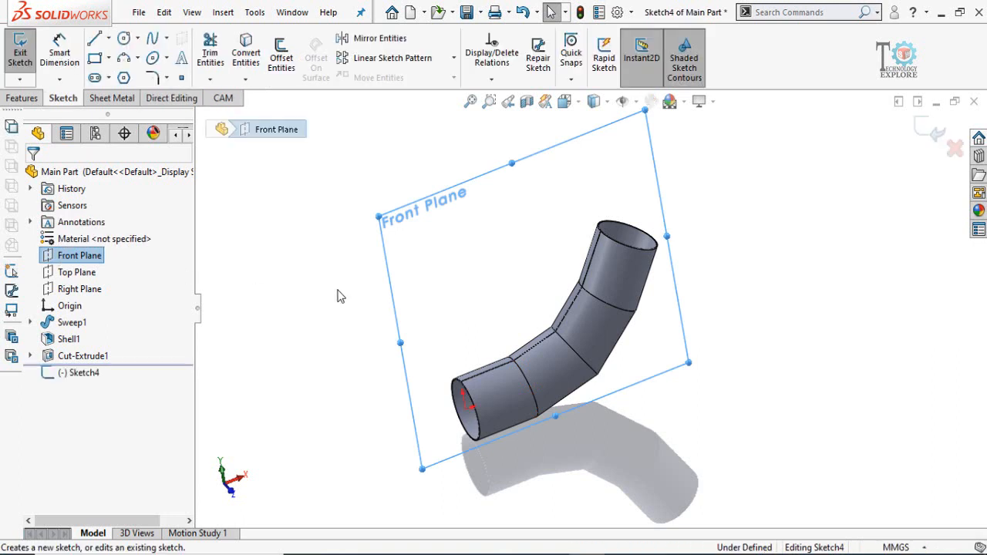
left_click(338, 296)
key("ctrl+8")
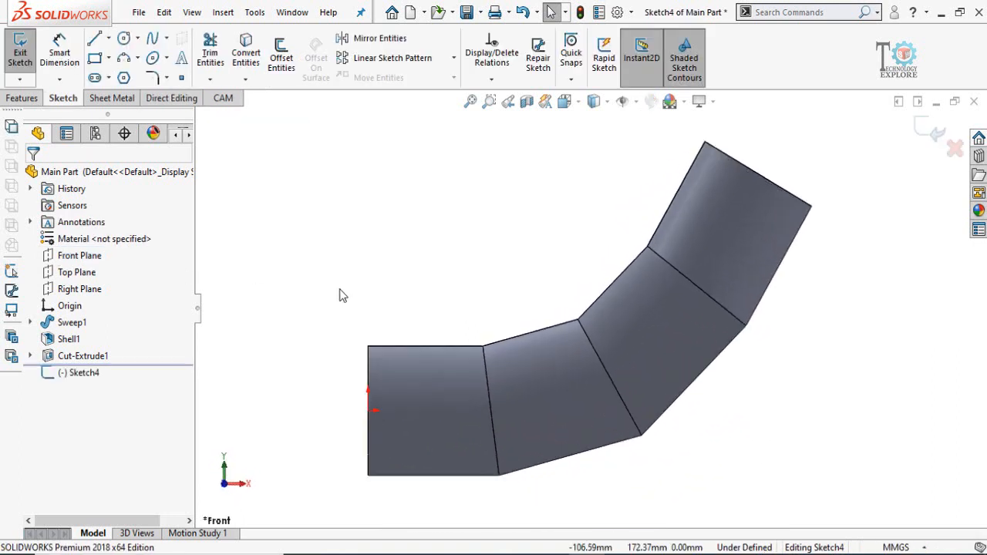
key("z")
key("z")
key("z")
key("z")
scroll(680, 303, "up", 3)
scroll(681, 324, "down", 2)
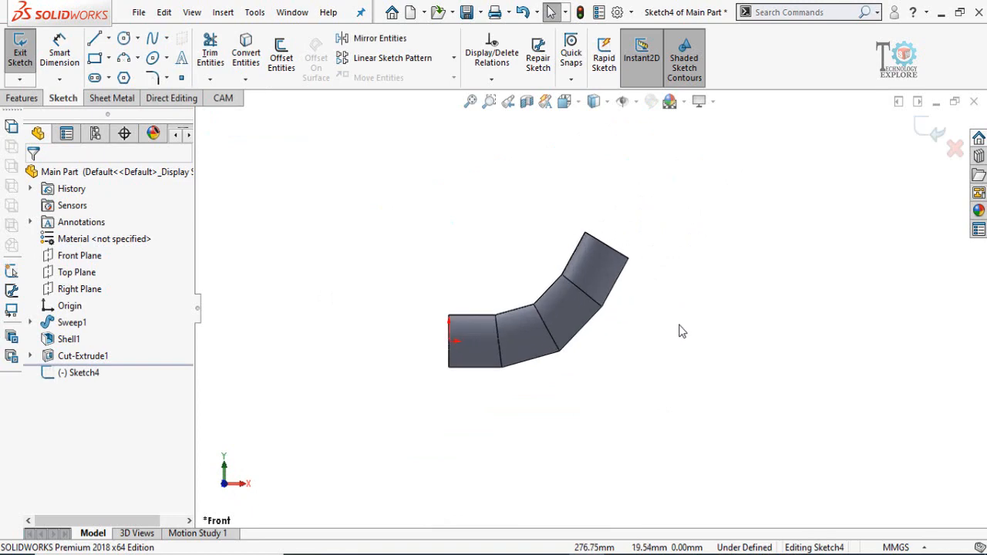
key("l")
scroll(494, 308, "down", 3)
left_click_drag(497, 271, 512, 449)
key("Escape")
key("l")
left_click_drag(548, 249, 633, 423)
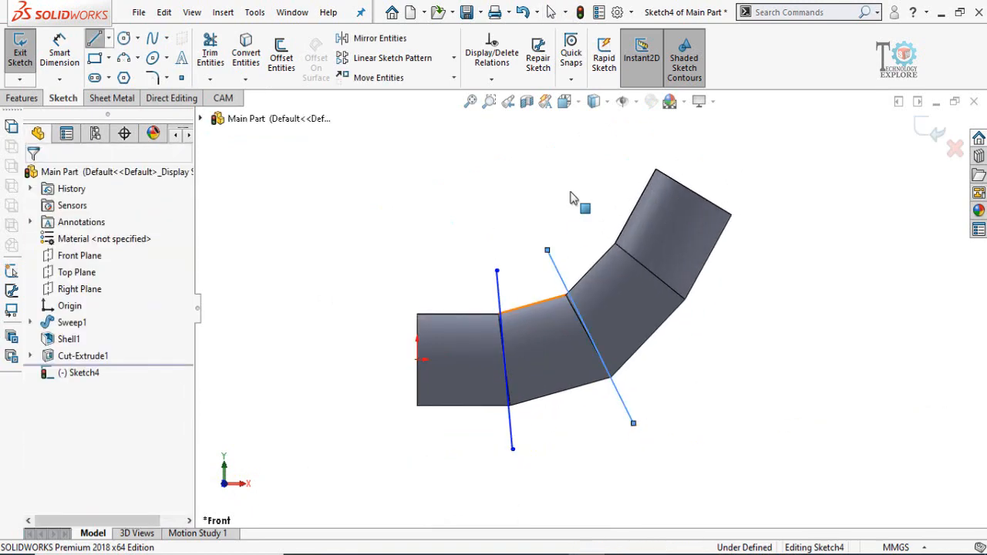
left_click_drag(590, 232, 729, 325)
key("Escape")
Step: Make each of the three sketched lines collinear with the segment joint edge it crosses
scroll(626, 256, "down", 2)
scroll(619, 270, "down", 1)
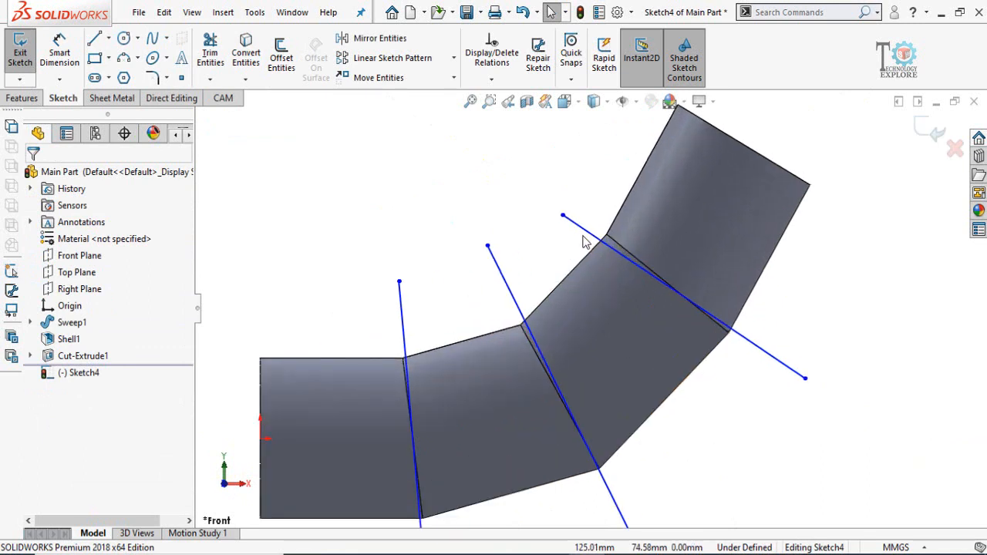
left_click(583, 239)
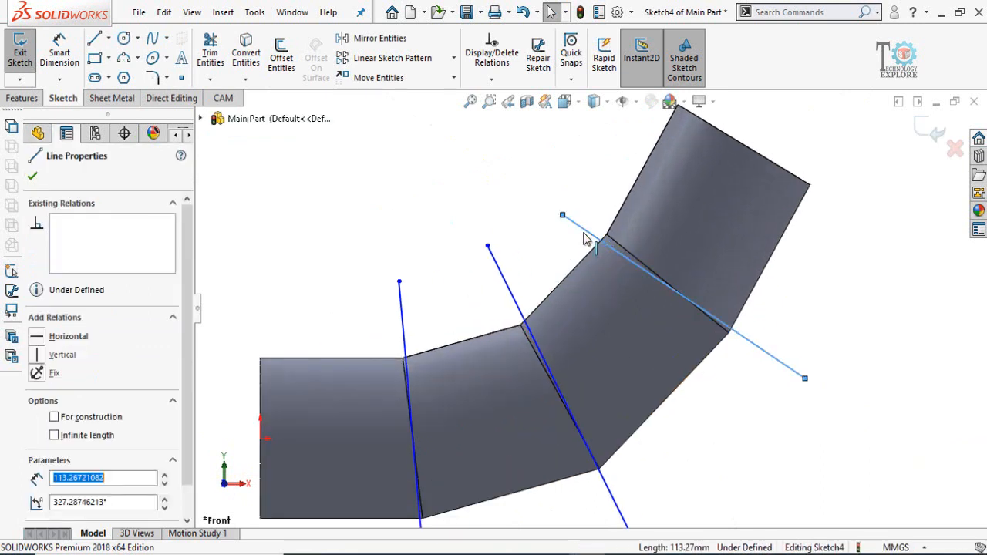
left_click(628, 254, "ctrl")
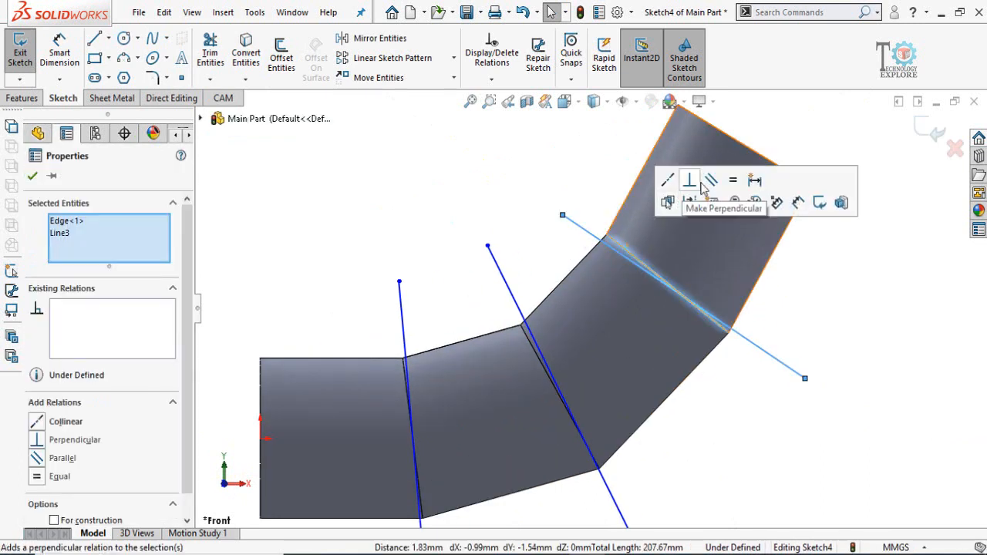
left_click(681, 201)
left_click(698, 409)
scroll(698, 410, "up", 3)
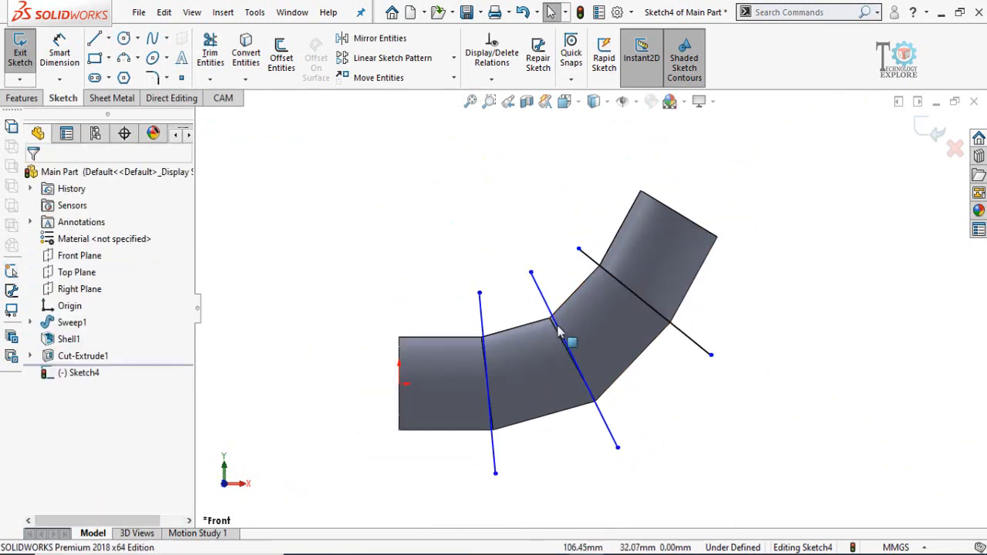
scroll(560, 360, "down", 4)
left_click(535, 245)
left_click(553, 296, "ctrl")
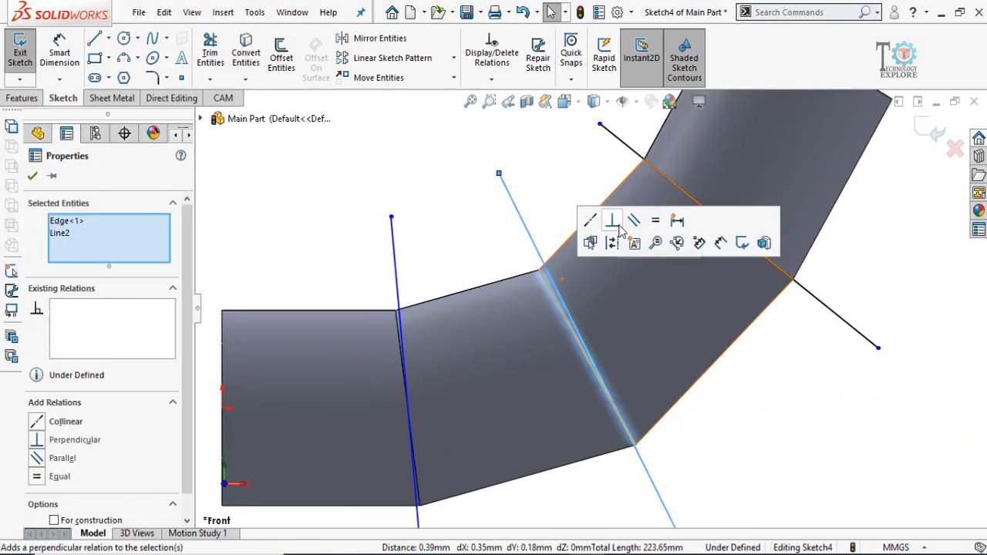
left_click(591, 220)
left_click(397, 287)
left_click(399, 324, "ctrl")
left_click(446, 261)
scroll(584, 371, "up", 4)
scroll(584, 370, "down", 2)
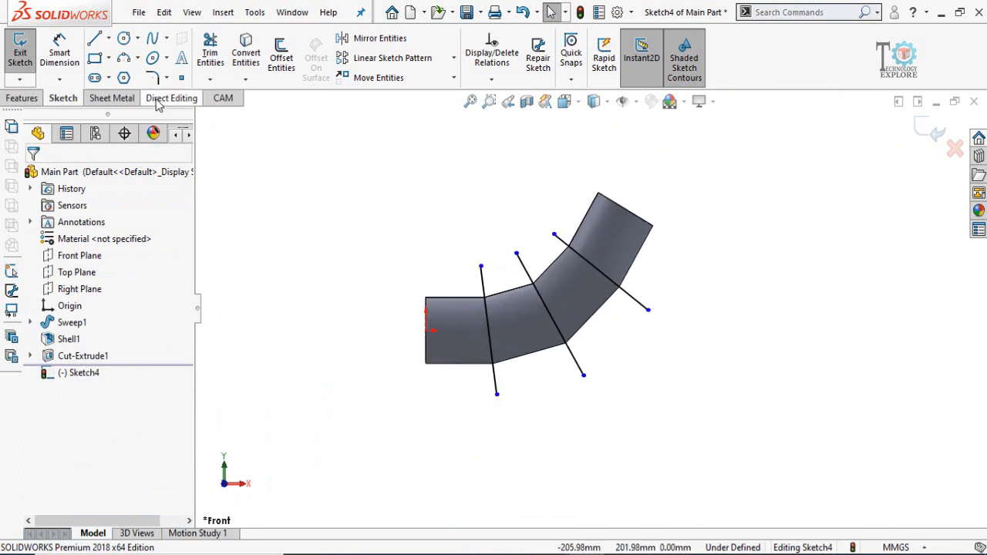
Step: Start a Split using the three-line sketch as the trim tool and cut the elbow into separate segment bodies
left_click(171, 98)
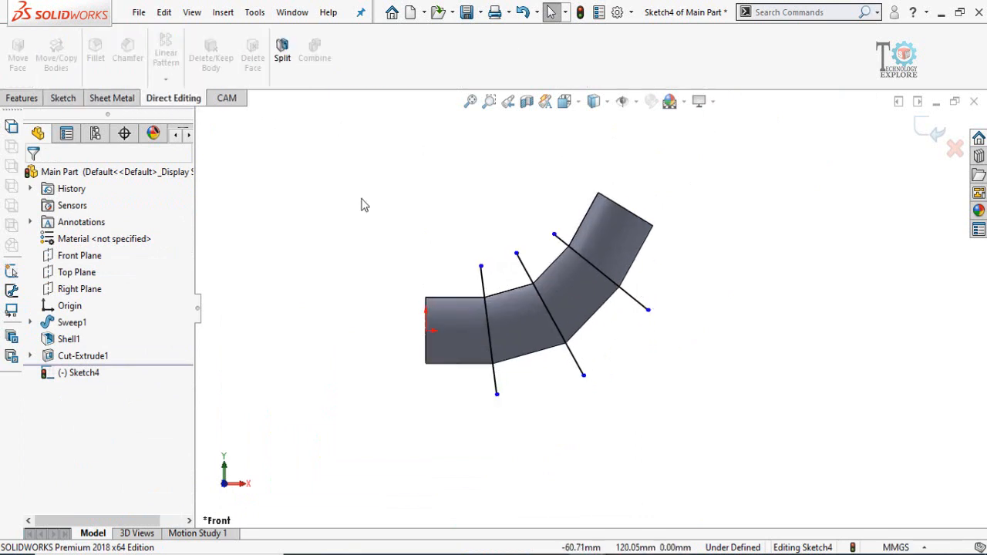
right_click(161, 103)
right_click(38, 94)
right_click(39, 94)
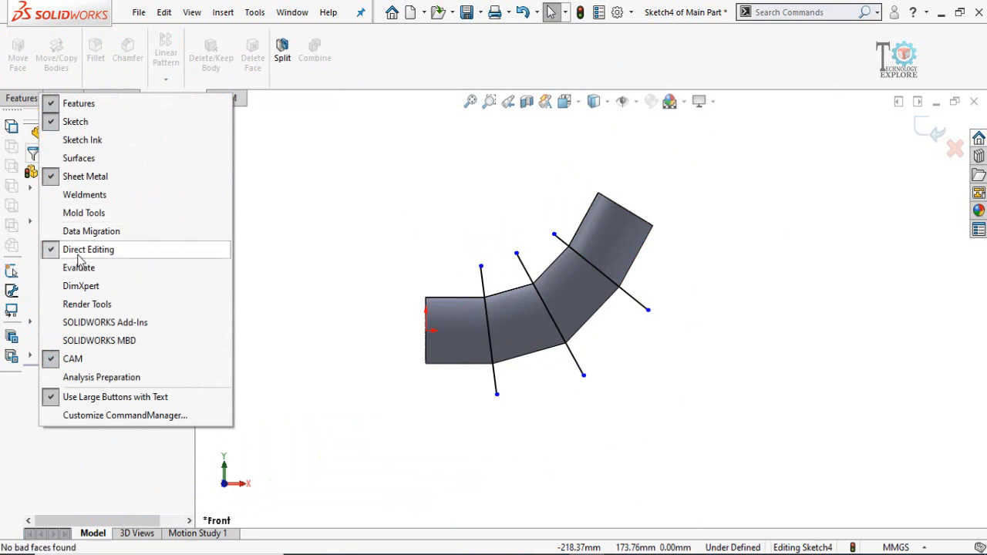
left_click(429, 157)
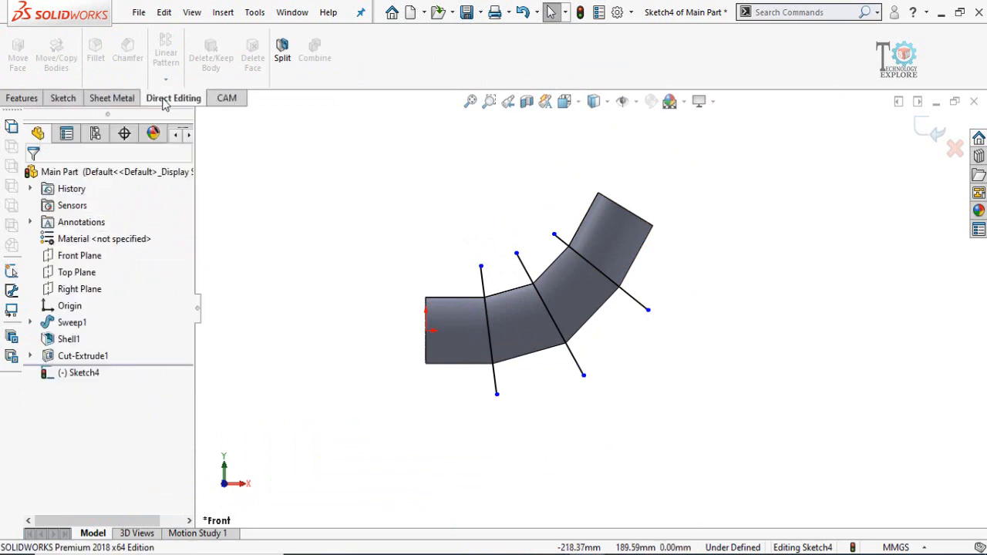
left_click(282, 55)
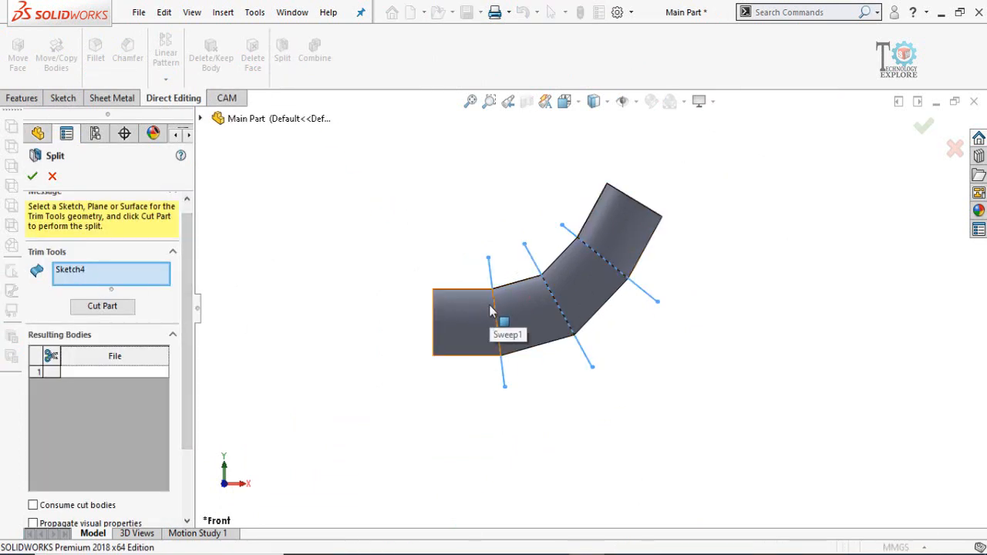
left_click(100, 308)
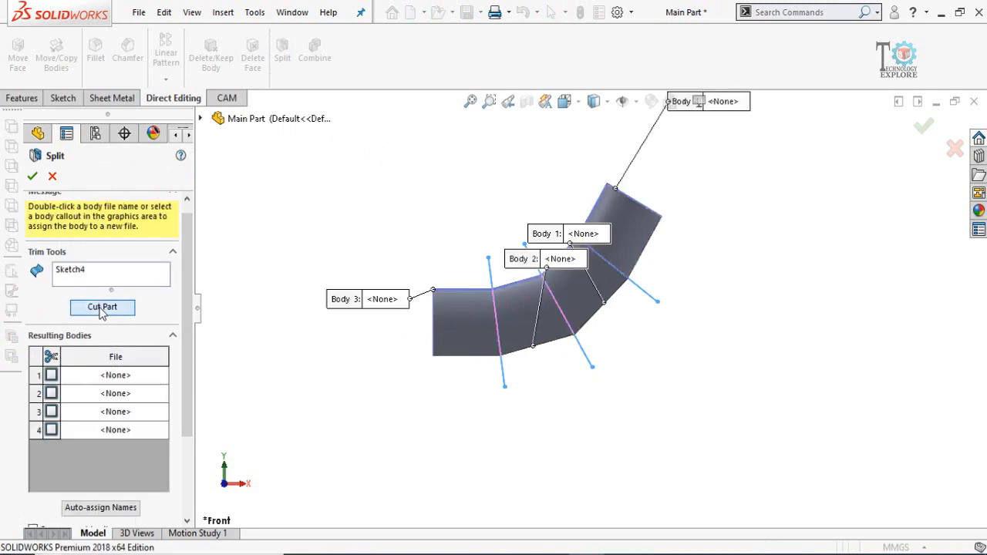
Step: Save the first two resulting split bodies as part files "1" and "2" in the Sheet metal folder
scroll(185, 336, "down", 3)
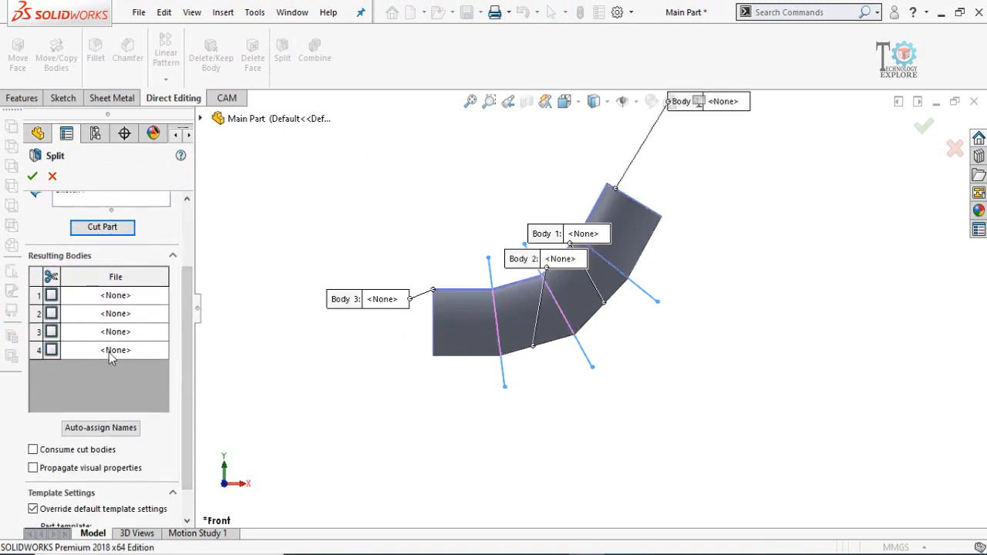
scroll(599, 275, "down", 4)
scroll(509, 409, "up", 5)
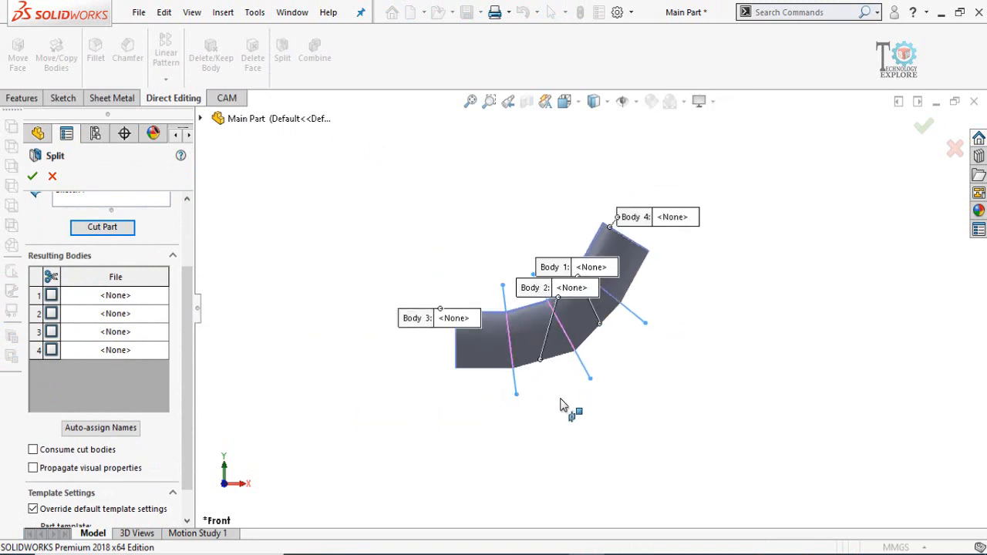
scroll(615, 337, "down", 3)
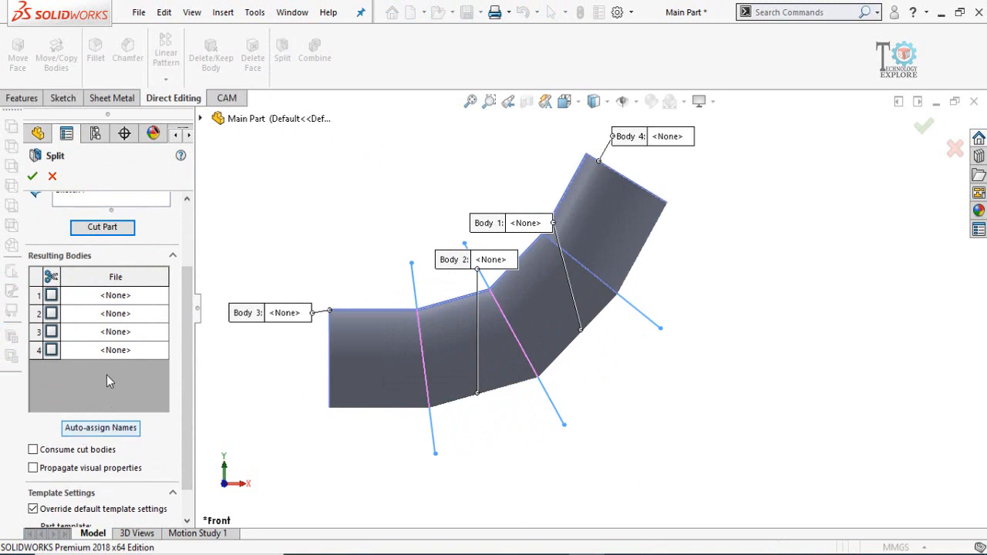
double_click(114, 298)
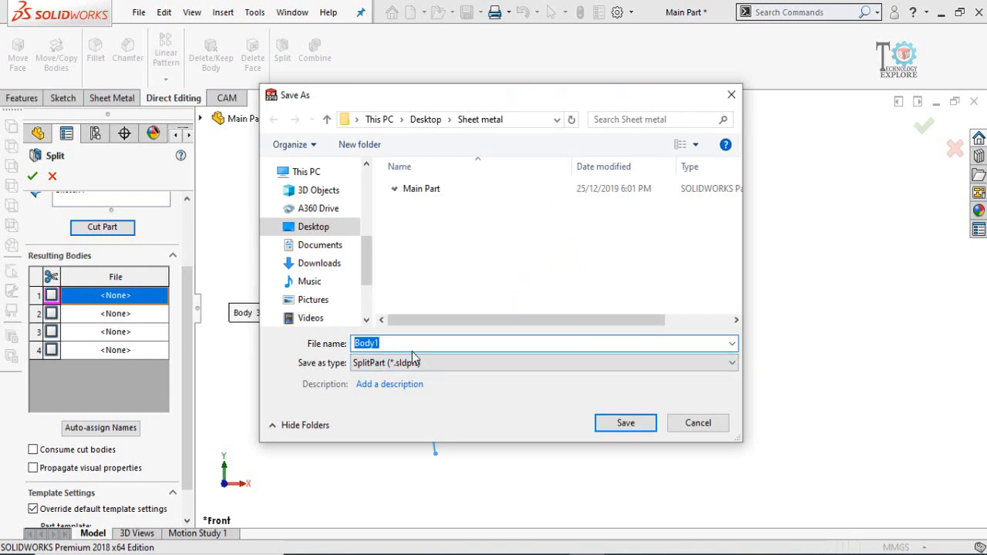
key("Return")
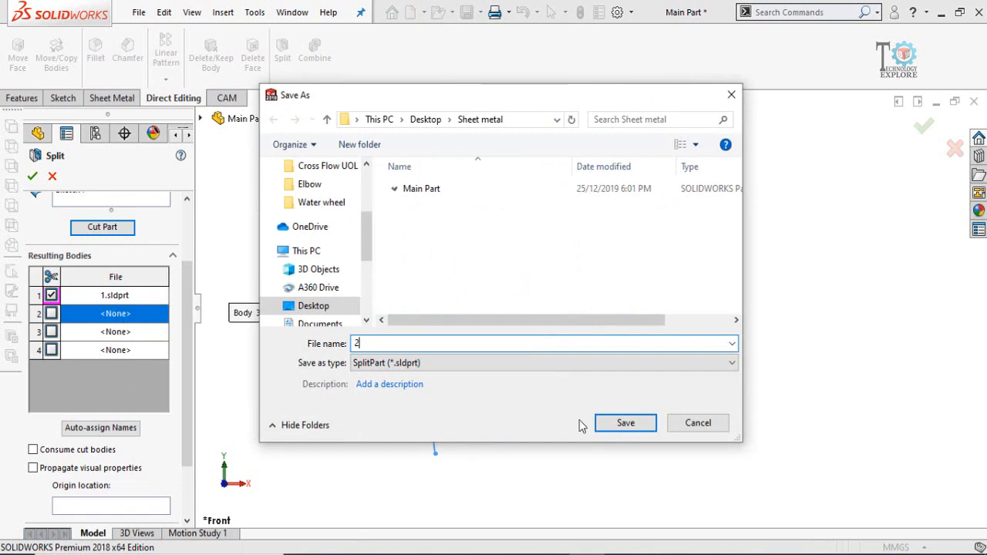
left_click(609, 423)
Step: Save the third and fourth resulting bodies as part files "3" and "4" and complete the split
double_click(122, 333)
type("3")
key("Return")
double_click(118, 354)
type("4")
key("Return")
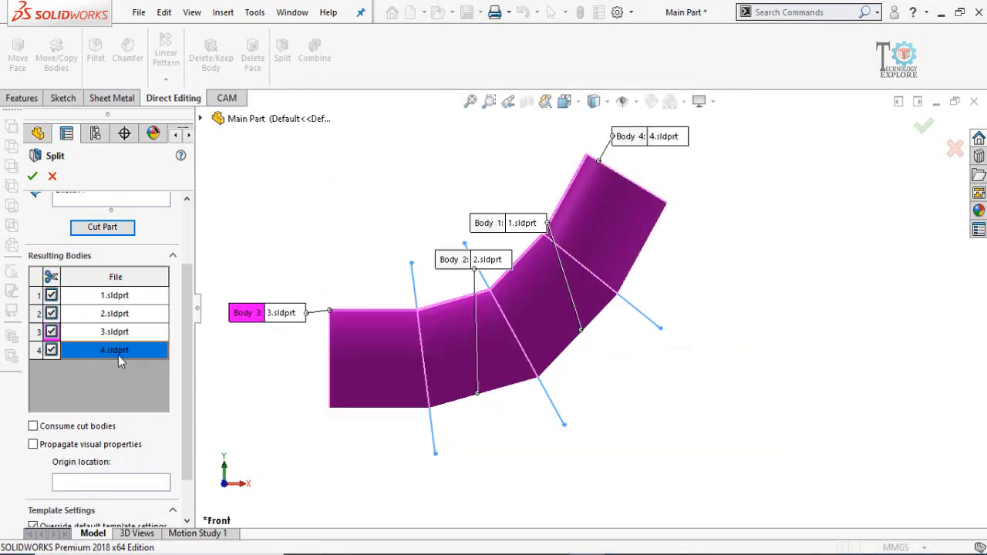
left_click_drag(188, 409, 200, 446)
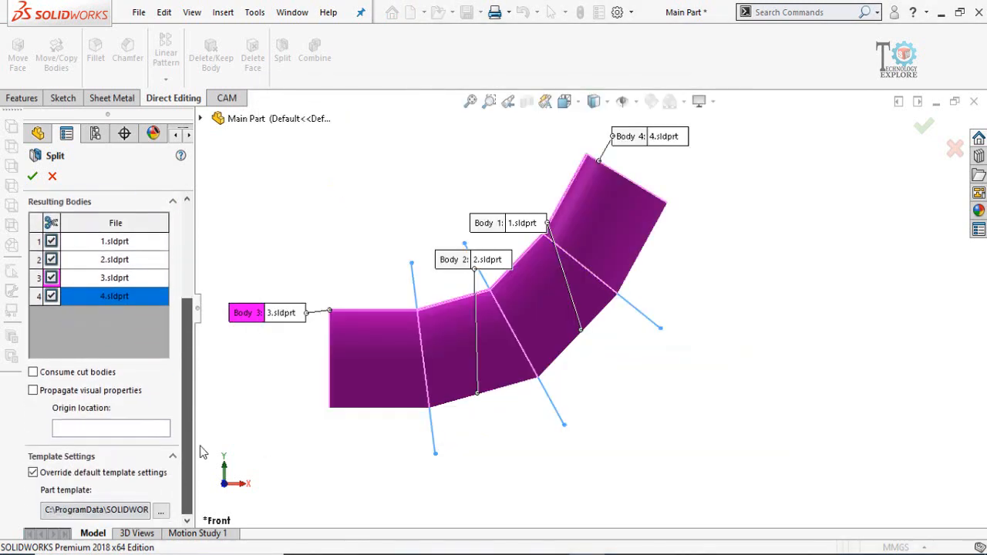
left_click(31, 179)
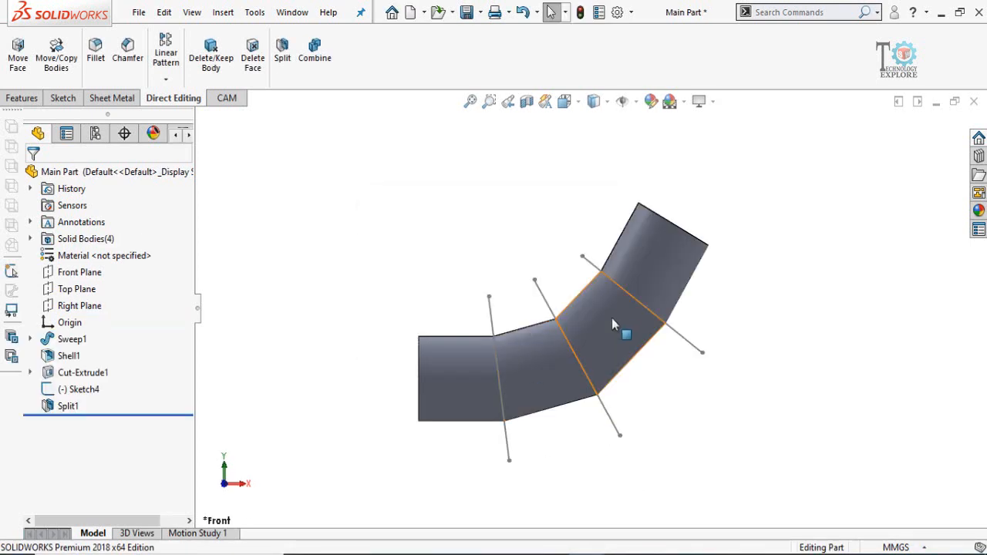
Step: Open the saved segment part "2" from the Sheet metal folder in File Explorer
middle_click_drag(511, 321, 532, 403)
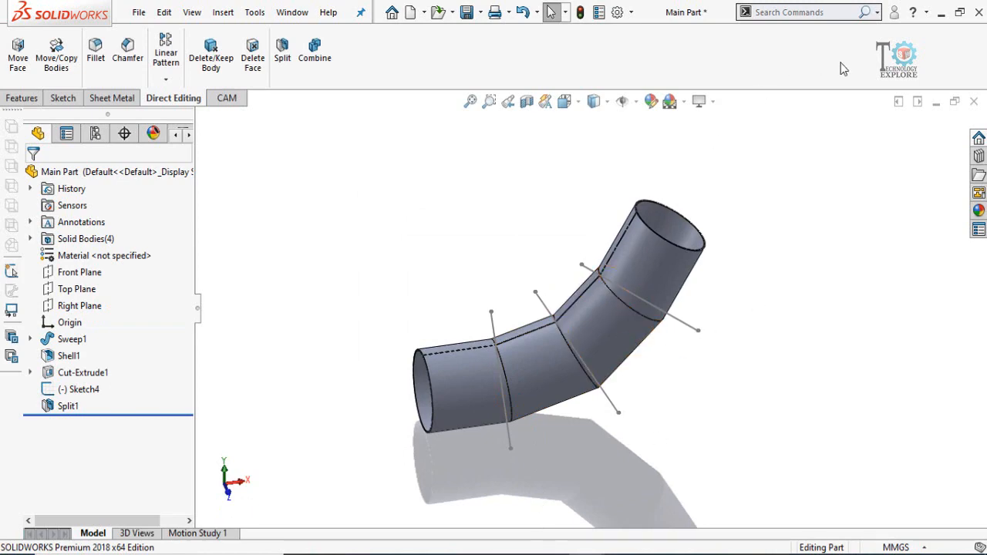
left_click(942, 14)
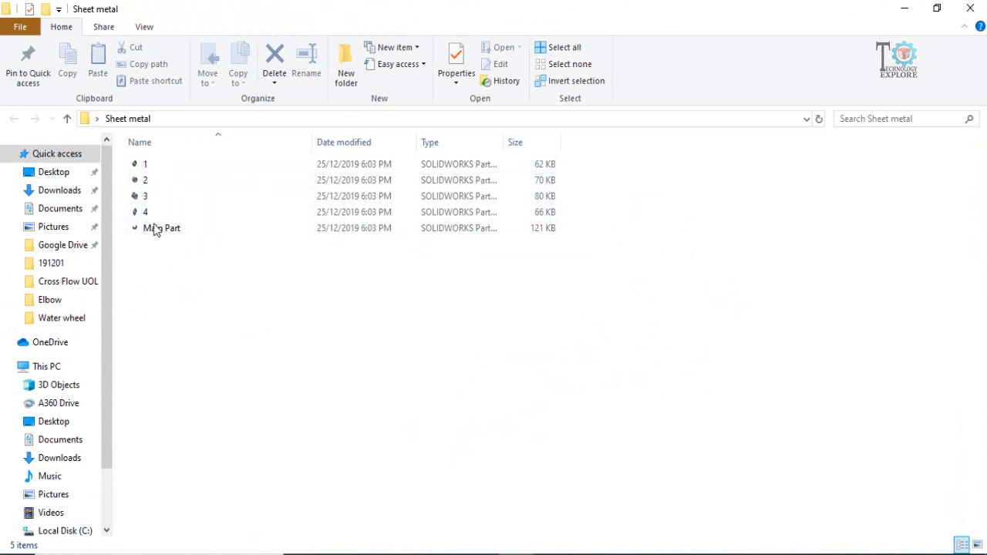
left_click(148, 185)
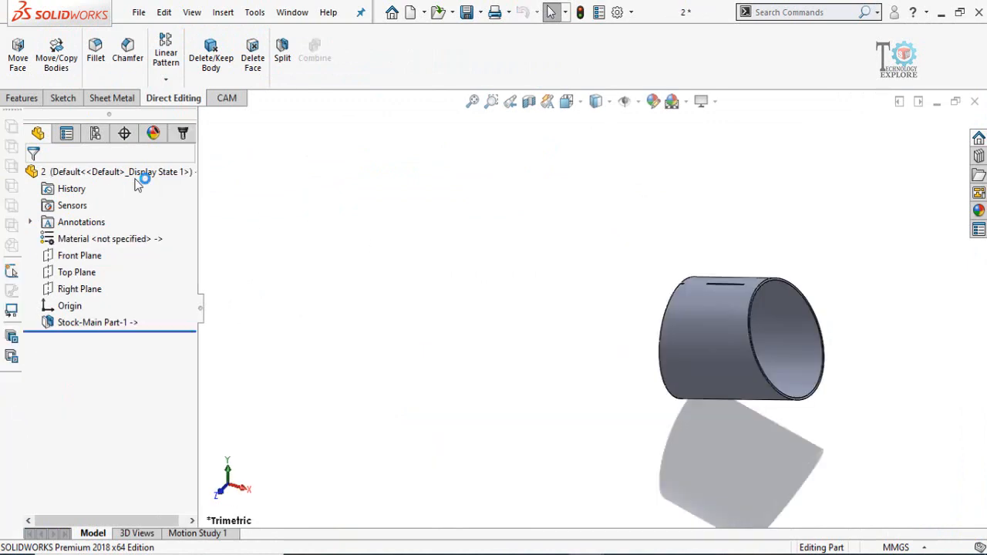
Step: Insert bends on the segment with one outer slit edge fixed, a 0.50 mm bend radius and rectangular auto relief of 0.5
scroll(756, 324, "down", 5)
middle_click_drag(651, 282, 499, 374)
scroll(692, 330, "up", 3)
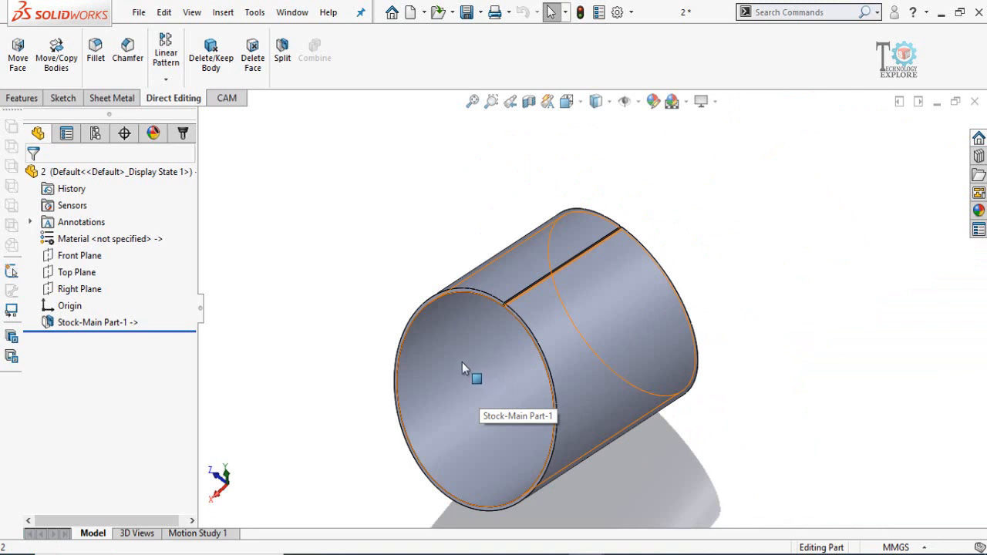
scroll(467, 363, "up", 2)
scroll(583, 278, "down", 2)
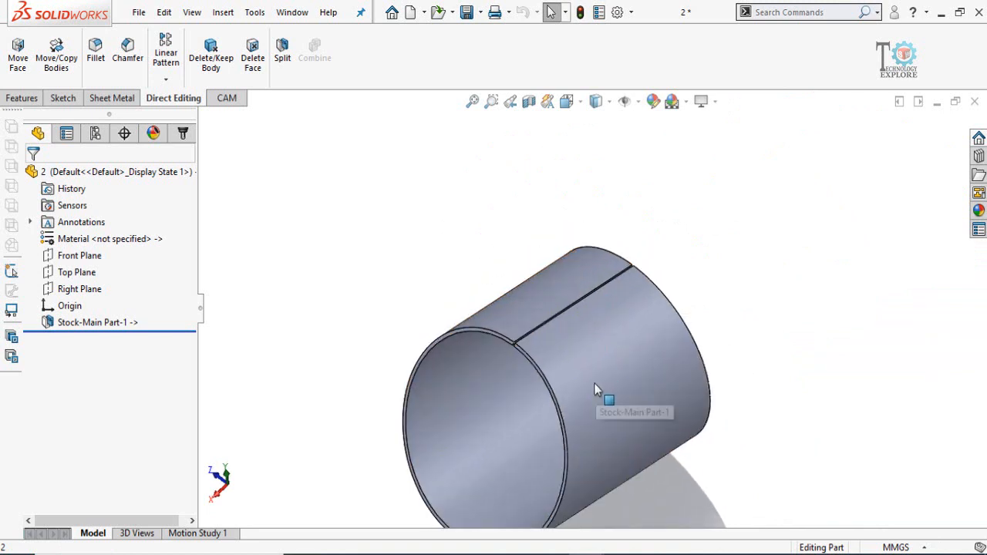
scroll(594, 385, "up", 2)
scroll(594, 397, "down", 2)
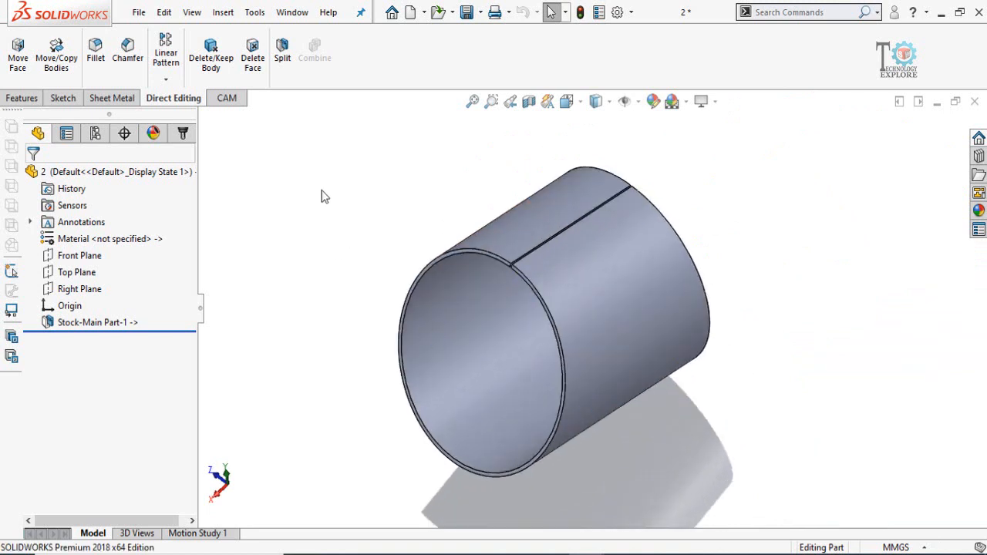
left_click(109, 102)
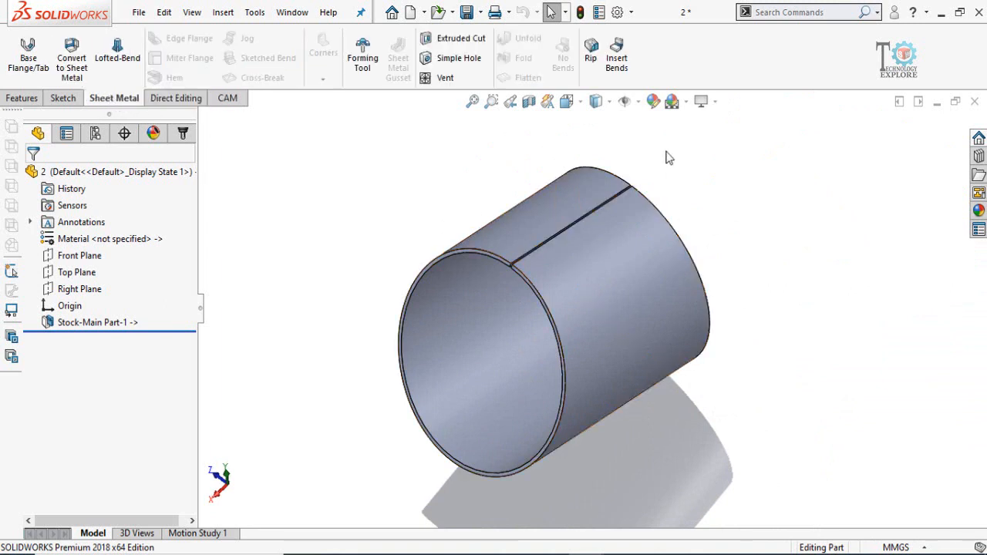
left_click(618, 53)
scroll(550, 260, "down", 6)
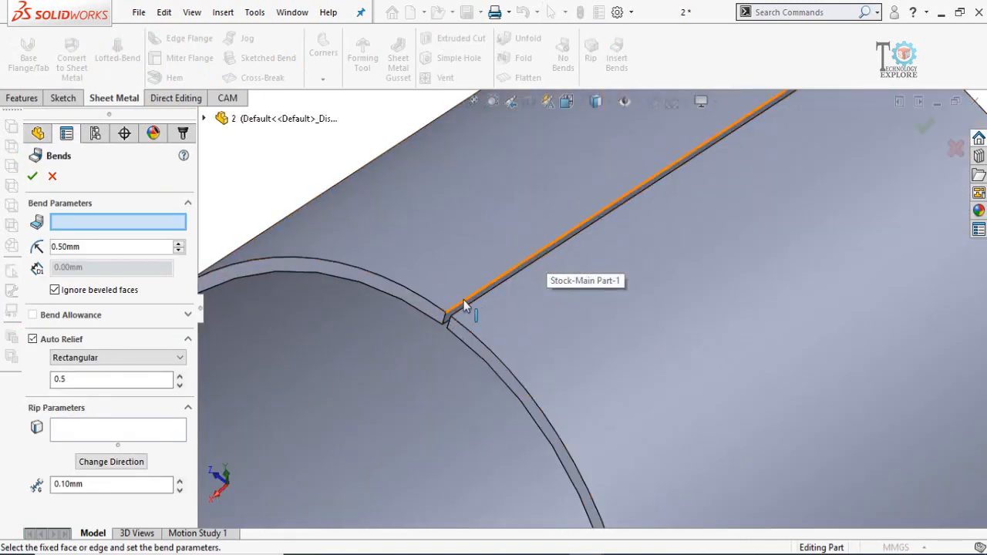
left_click(466, 305)
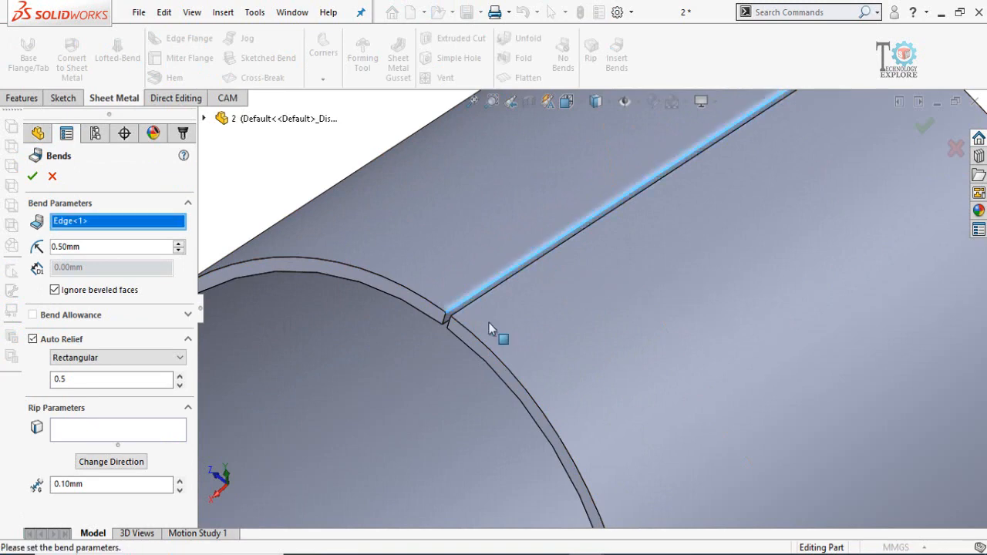
scroll(535, 337, "up", 6)
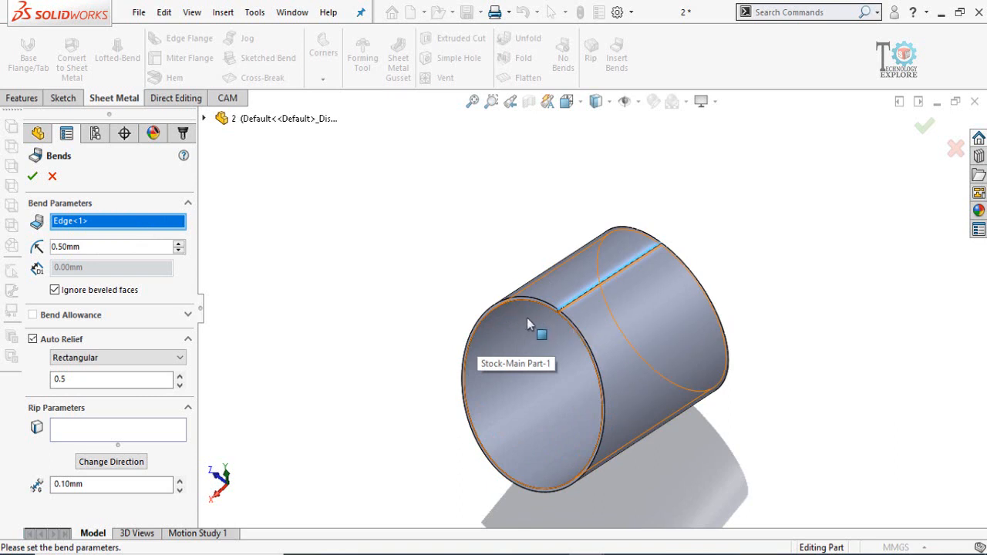
scroll(652, 417, "down", 3)
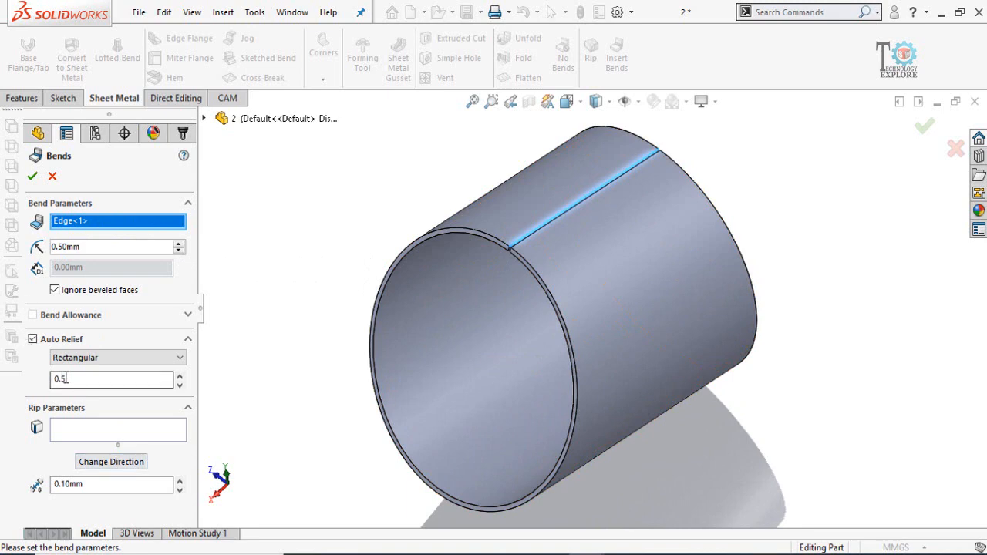
left_click(31, 178)
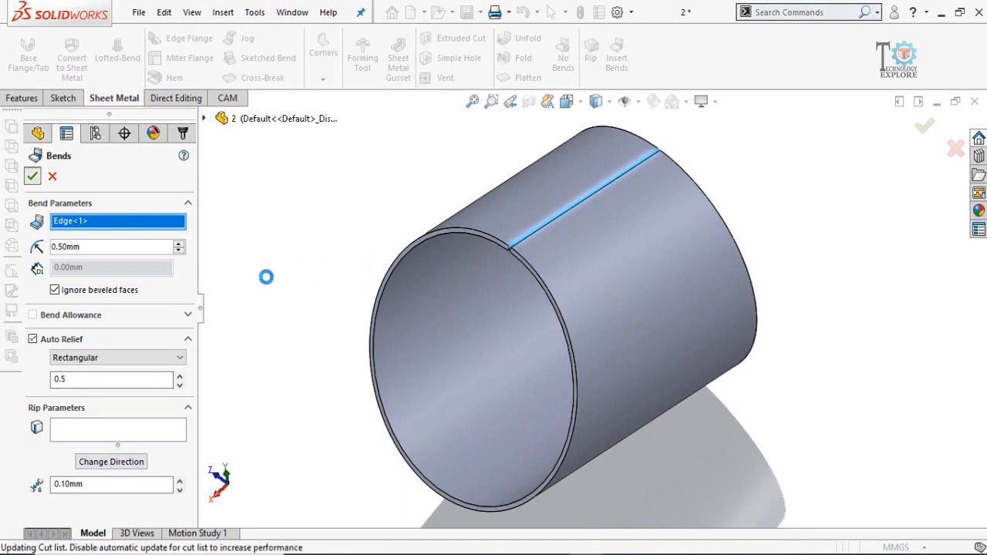
Step: Flatten the sheet metal segment and view its flat pattern face-on
left_click(523, 77)
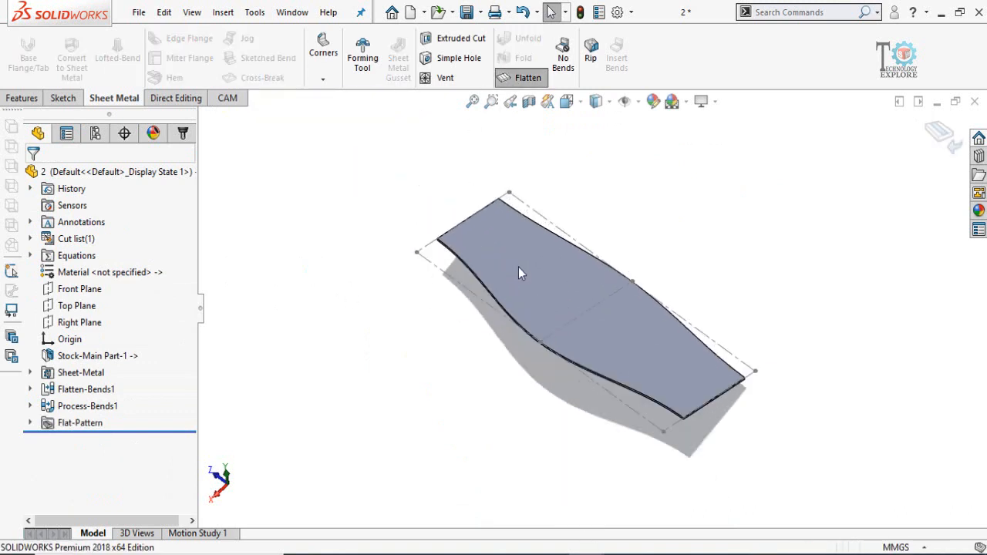
left_click(552, 280)
left_click(672, 237)
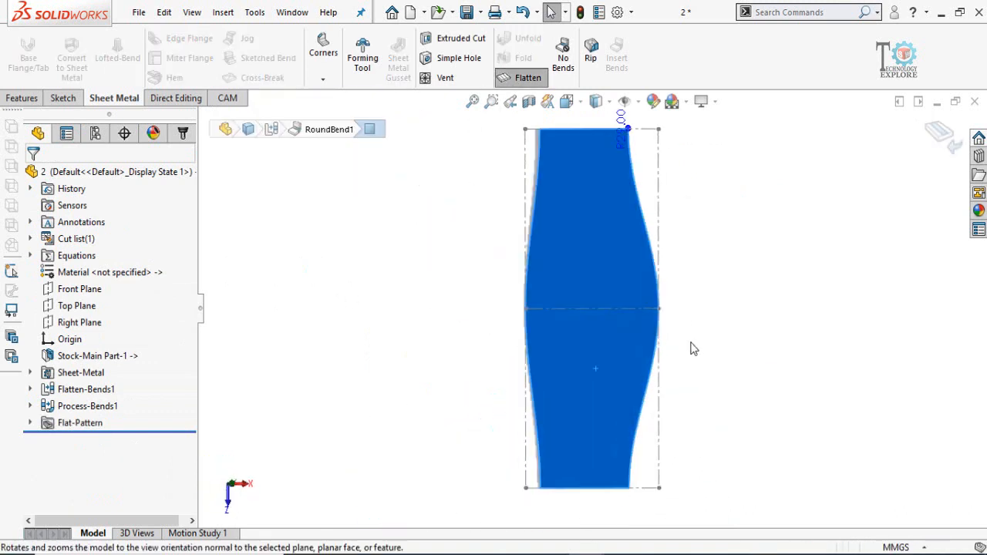
left_click(694, 283)
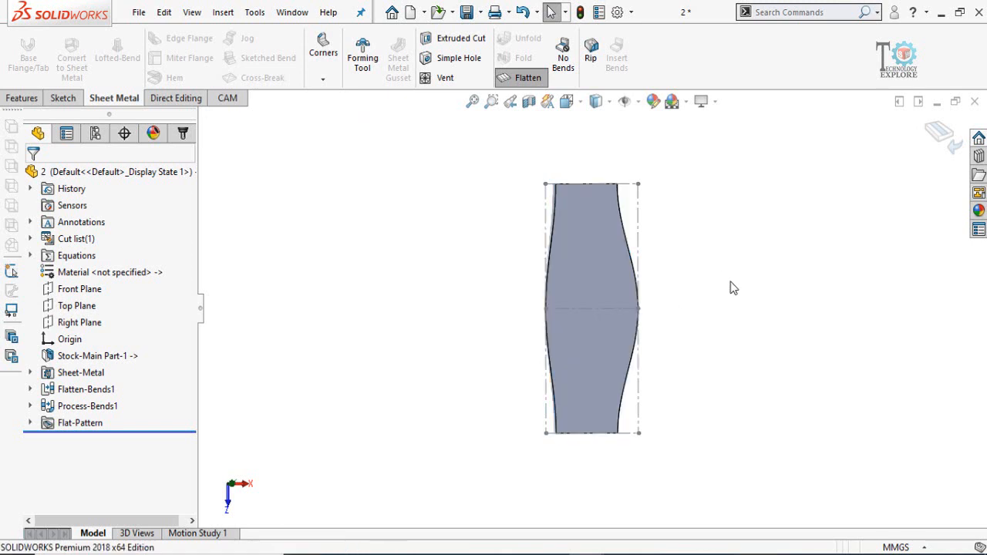
scroll(730, 285, "down", 1)
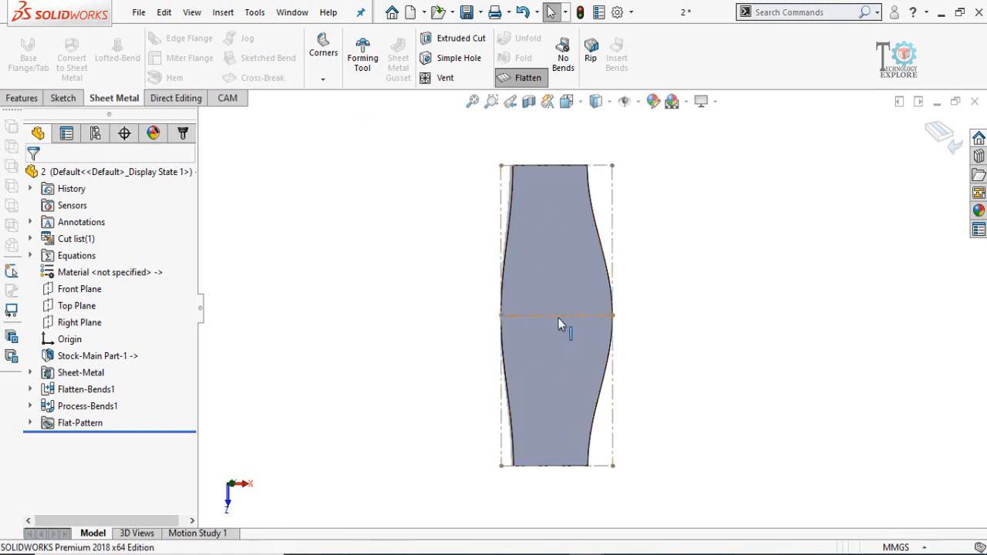
Step: Export the flattened segment as a DXF file named "Flat pattern - 2" in the Sheet metal folder, accepting the cleanup preview
key("ctrl+s")
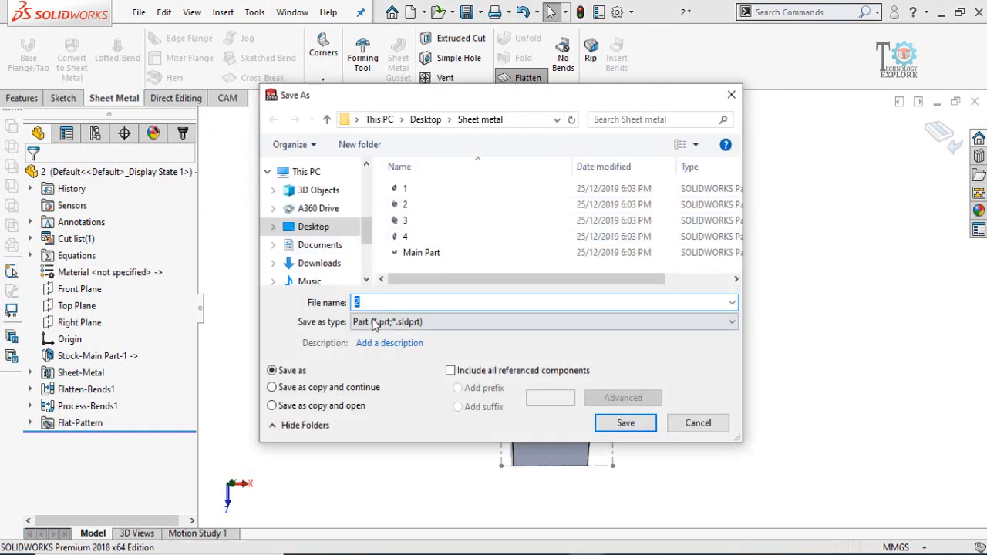
left_click(378, 323)
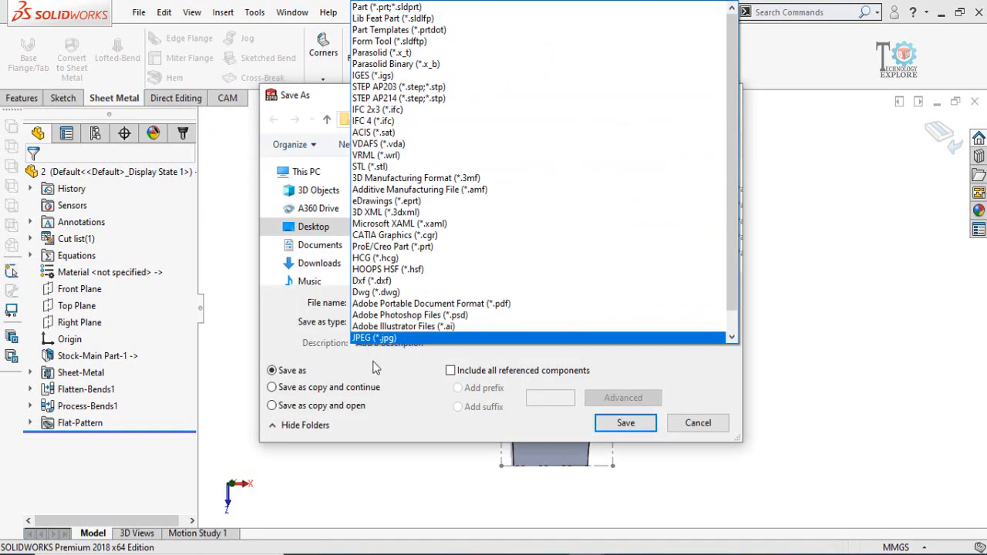
left_click(374, 368)
left_click(401, 322)
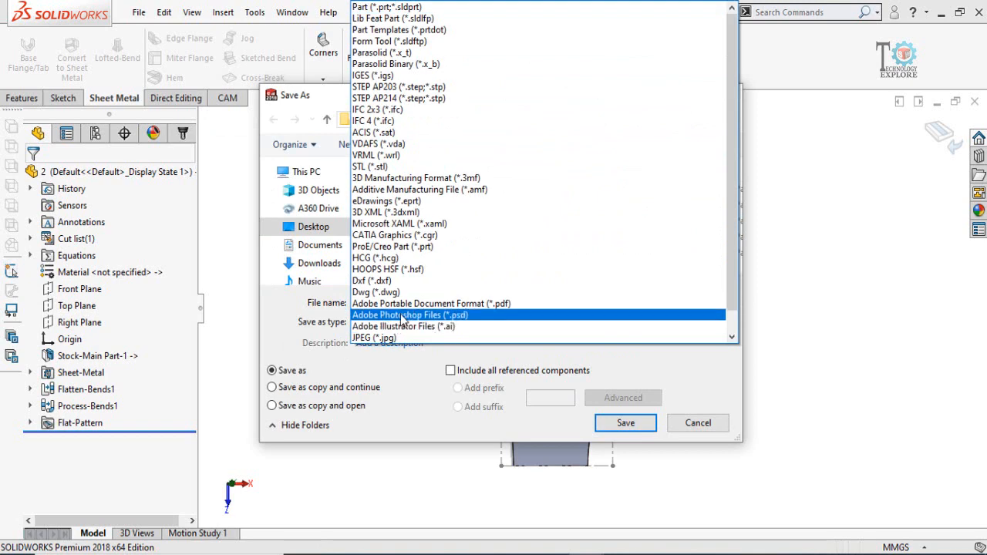
left_click(372, 281)
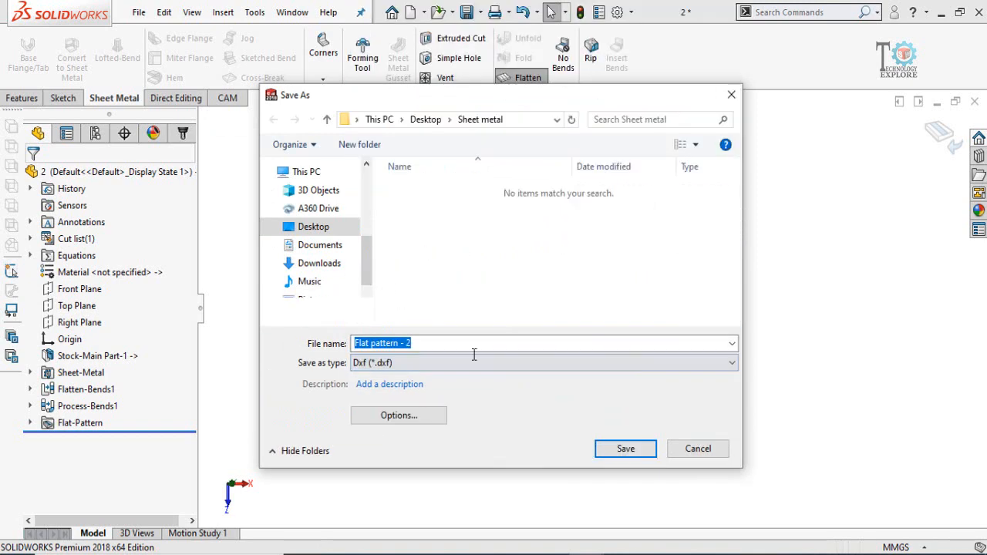
left_click(623, 449)
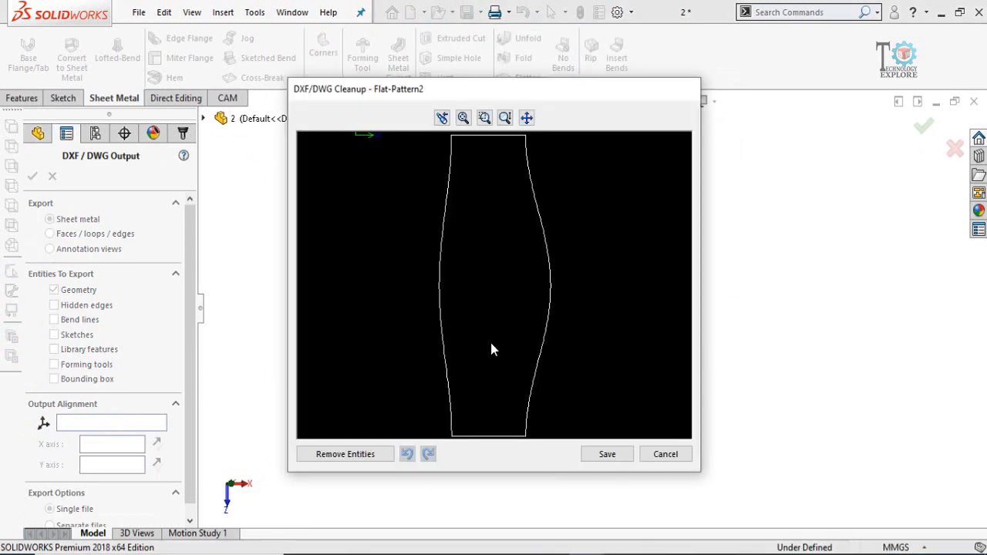
left_click(594, 460)
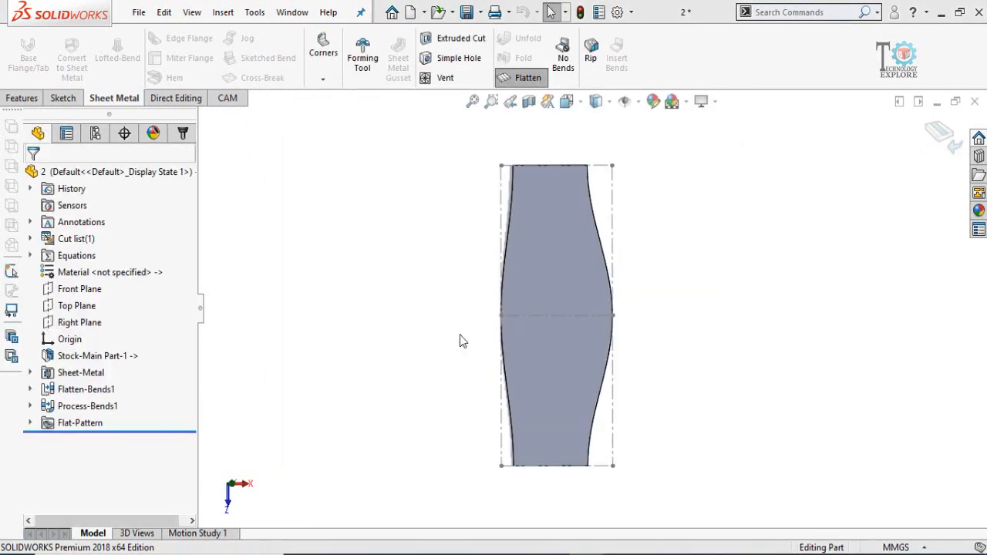
Step: Switch to the laser cutting software and import "Flat pattern - 2" from the Desktop's Sheet metal folder
key("alt+Tab")
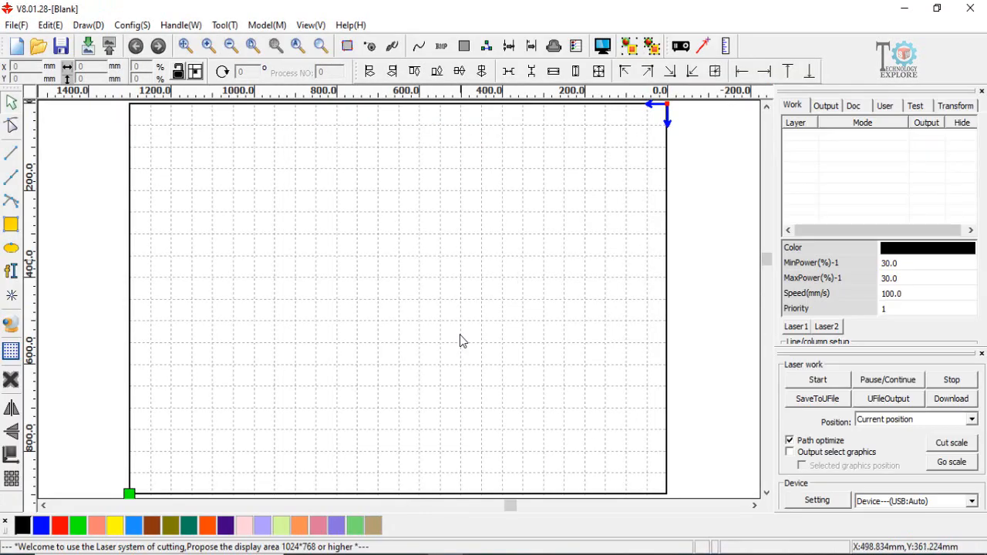
key("alt+f")
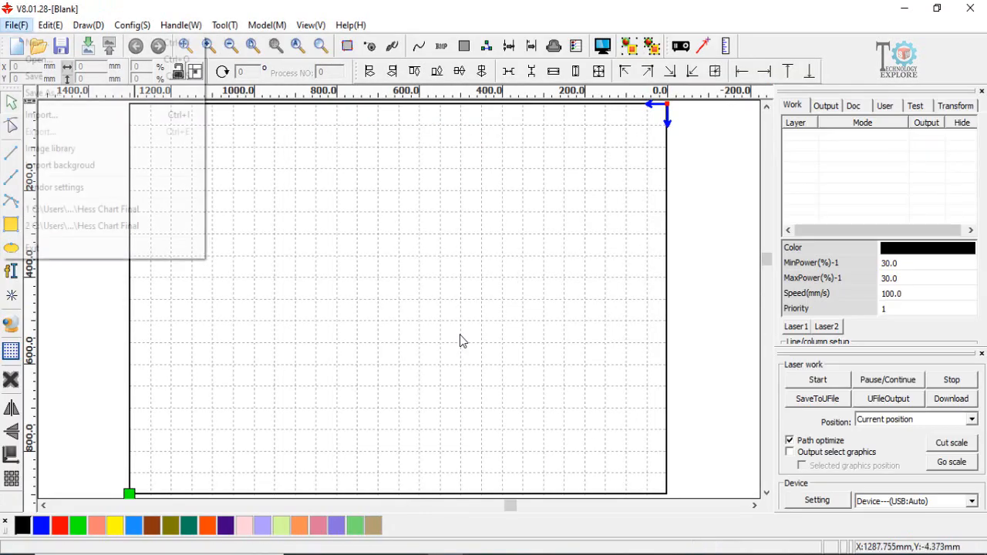
key("Down")
key("Down")
key("Down")
key("Down")
key("Return")
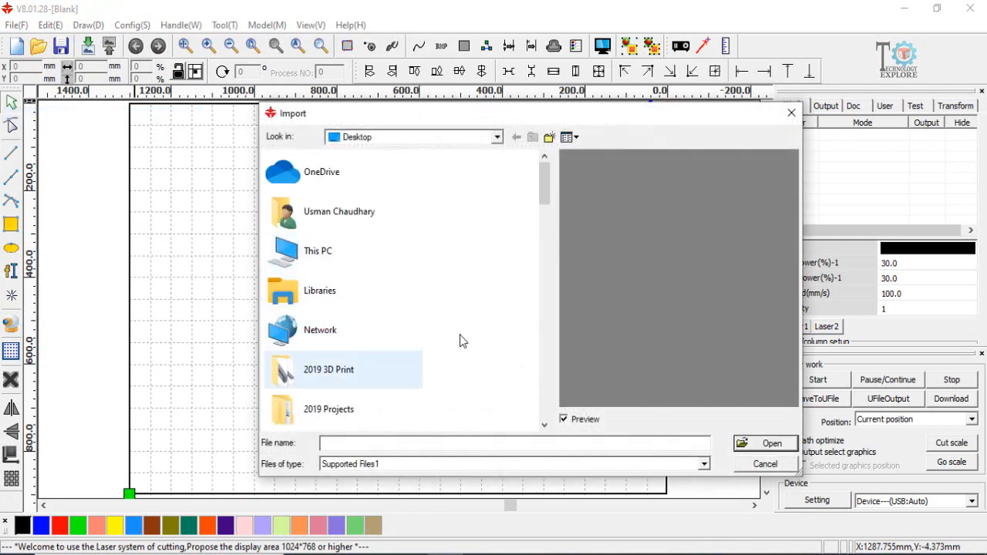
scroll(461, 341, "down", 5)
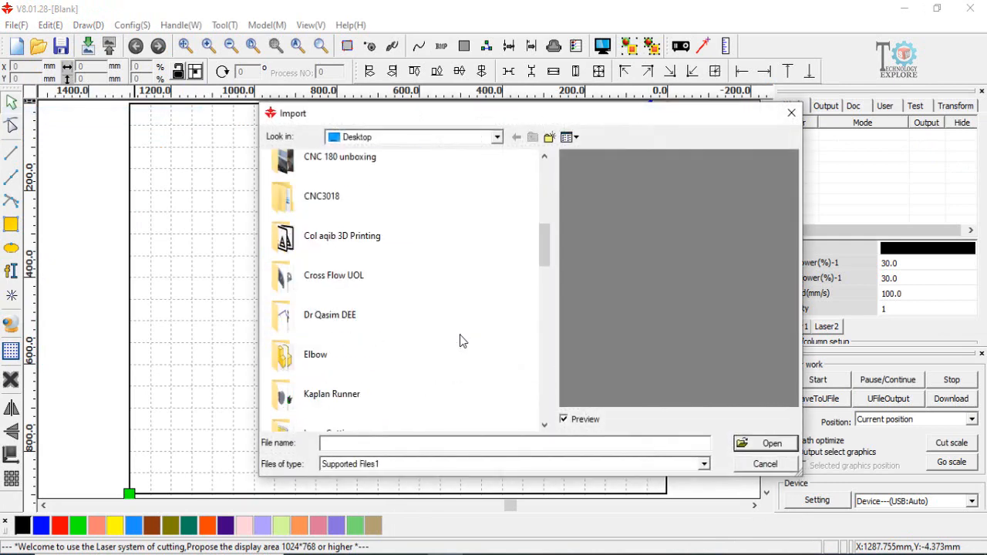
scroll(461, 341, "down", 2)
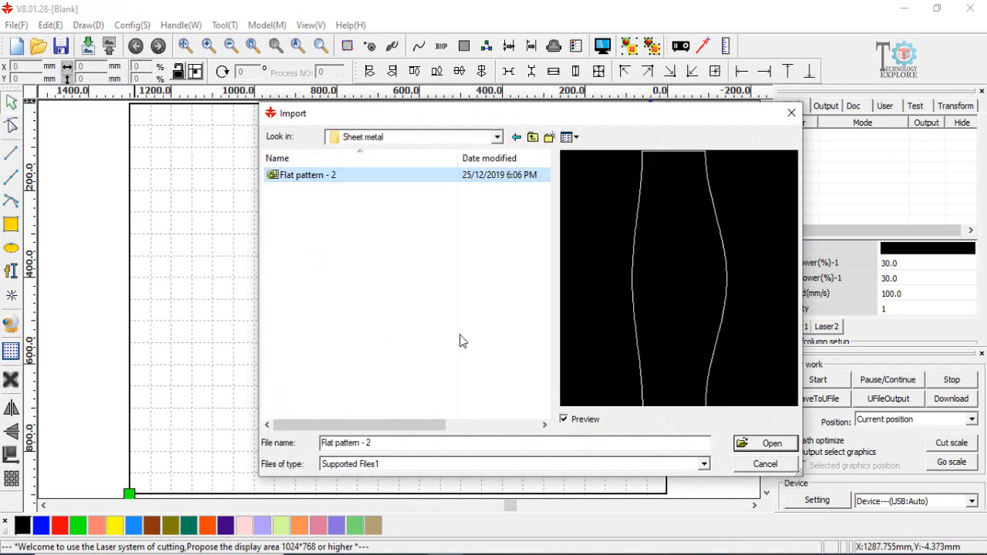
key("Return")
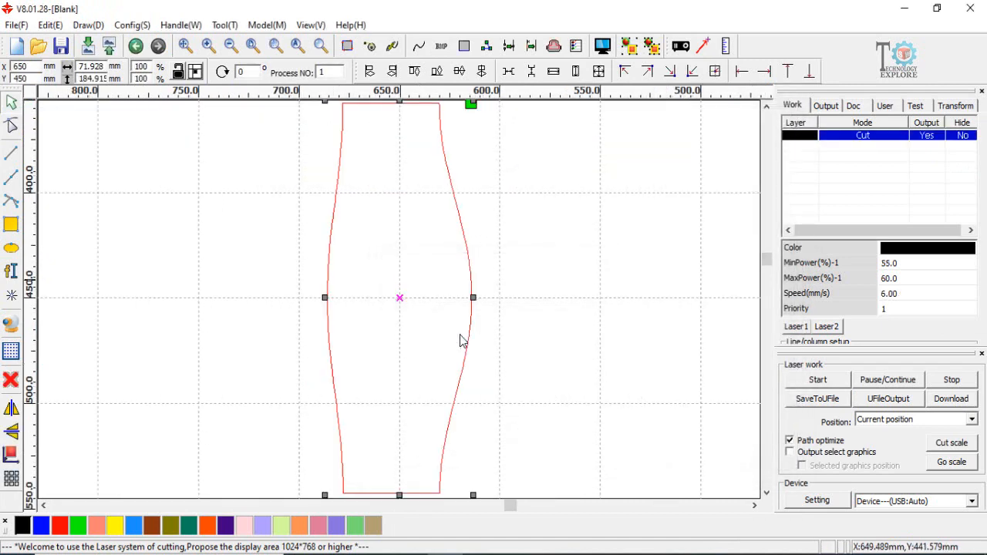